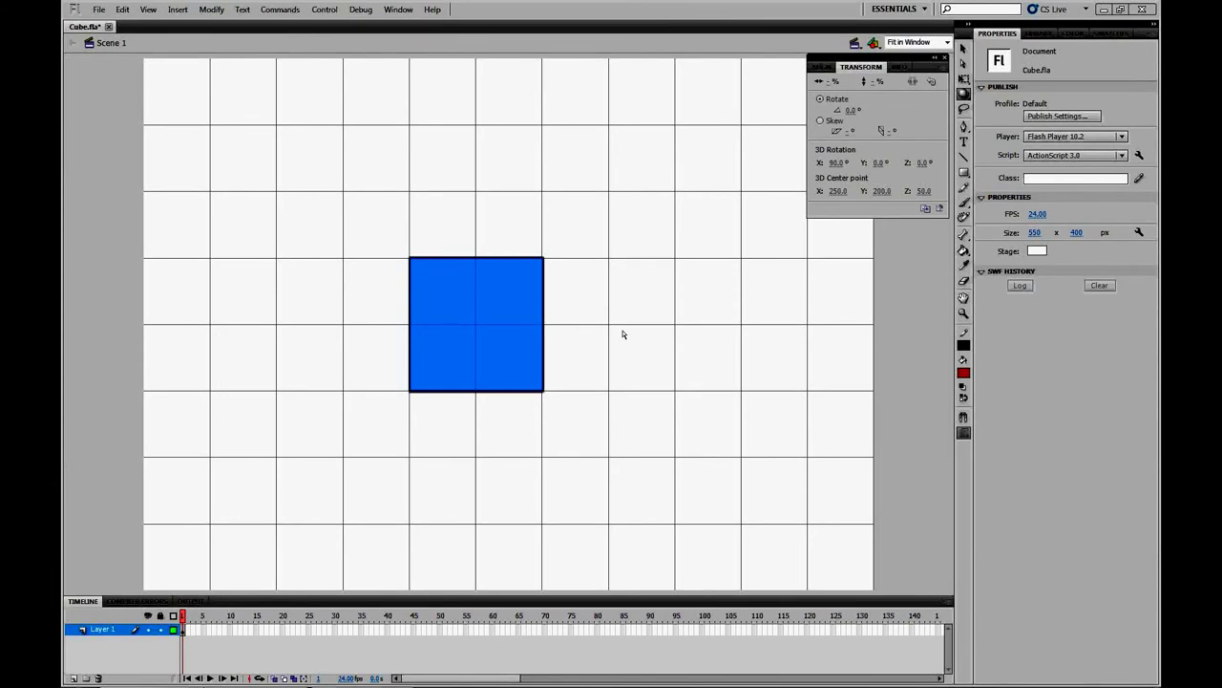
# Select the whole cube and tilt it in 3D to a corner-on view
pyautogui.press('v')
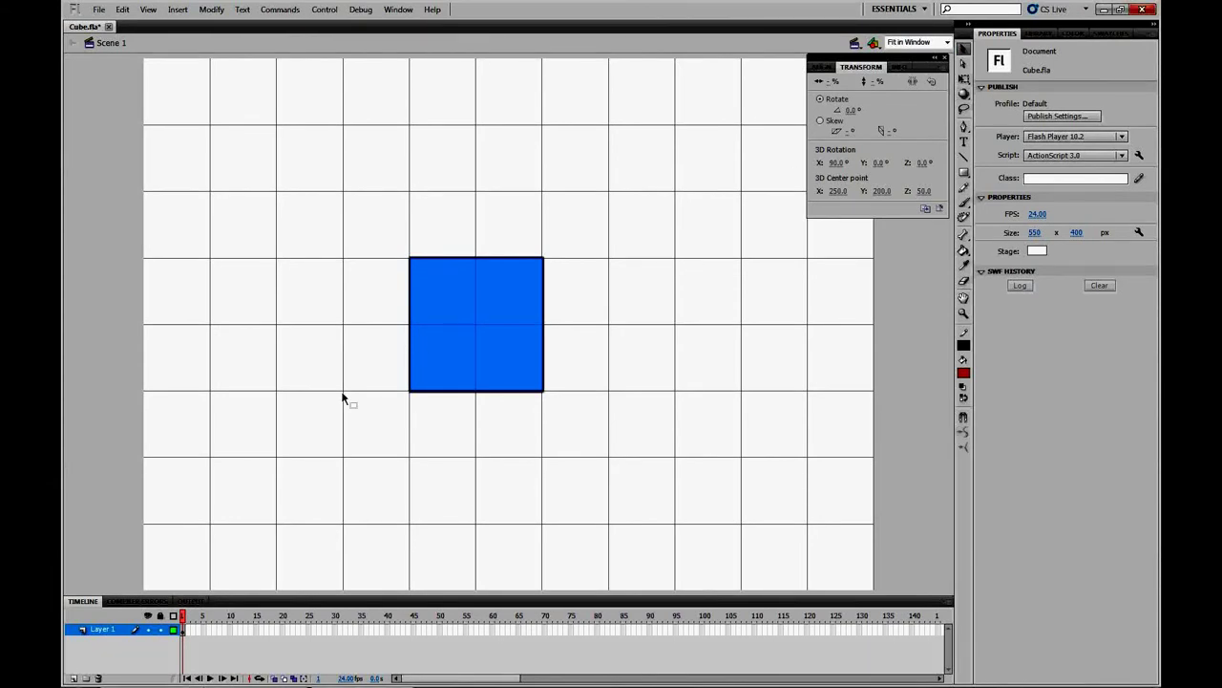
pyautogui.moveTo(344, 399); pyautogui.dragTo(668, 178)
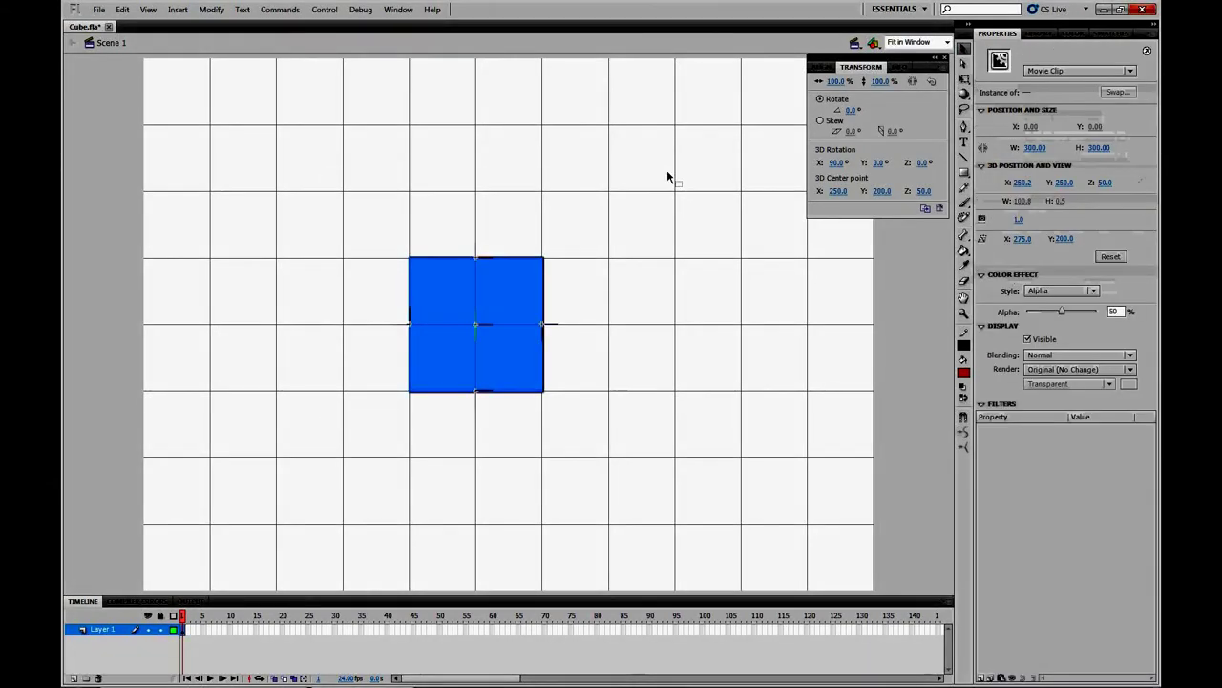
pyautogui.click(964, 95)
pyautogui.moveTo(508, 296); pyautogui.dragTo(458, 315)
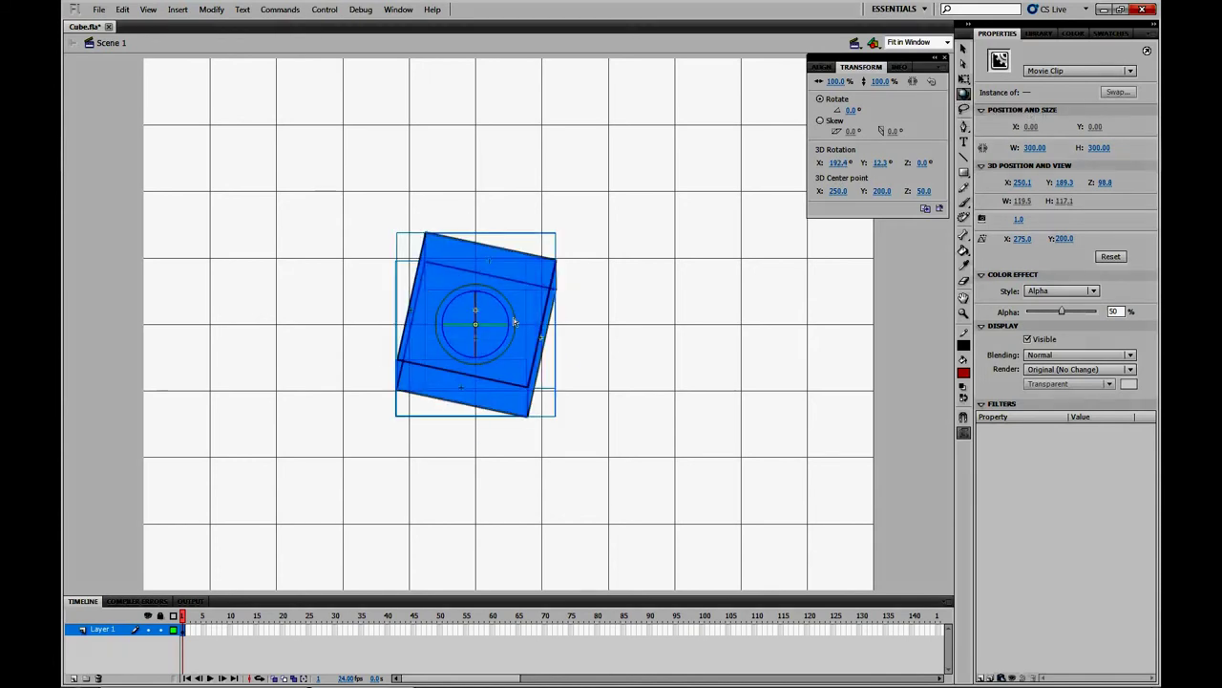
pyautogui.moveTo(521, 316); pyautogui.dragTo(564, 314)
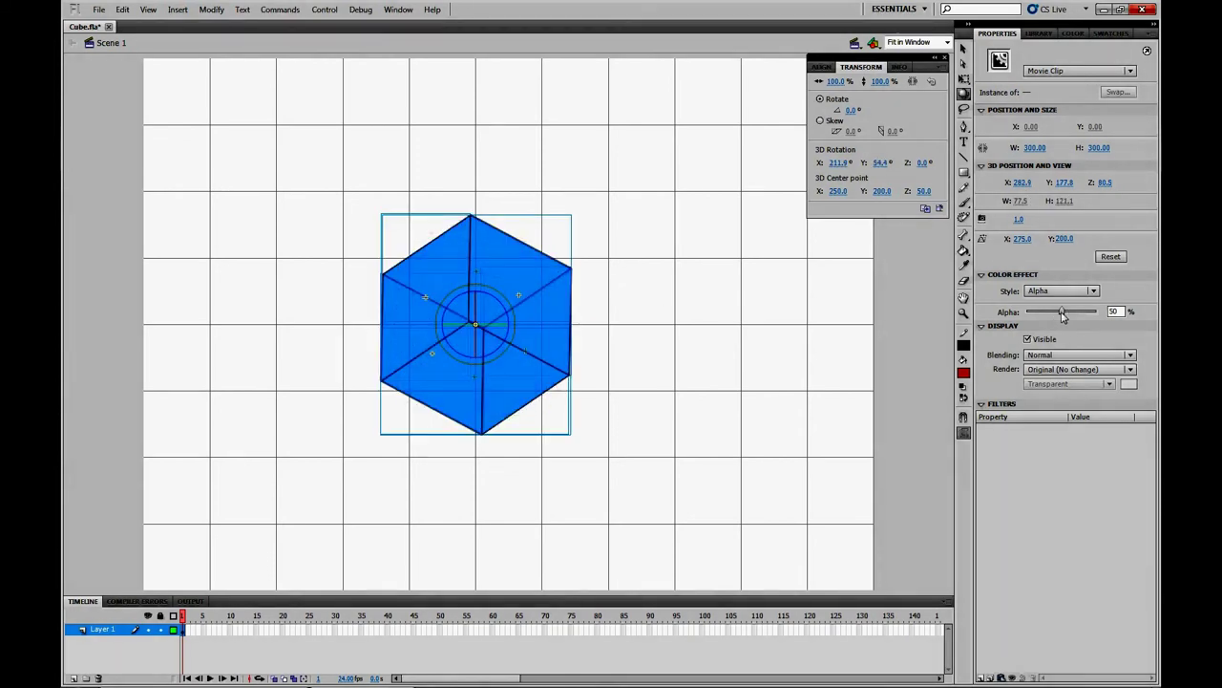
# Raise the cube's alpha to 100% and rotate it further to X 211.8°, Y 244.3°
pyautogui.moveTo(1062, 312); pyautogui.dragTo(1106, 323)
pyautogui.moveTo(503, 302); pyautogui.dragTo(419, 299)
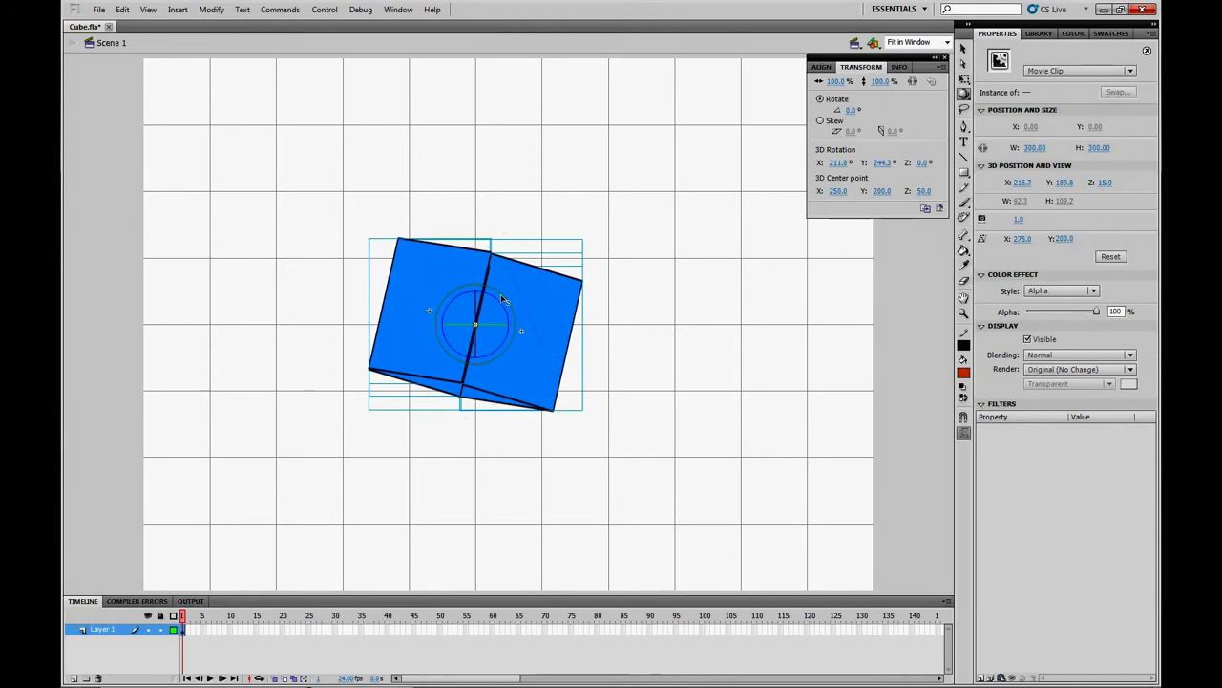
pyautogui.click(707, 229)
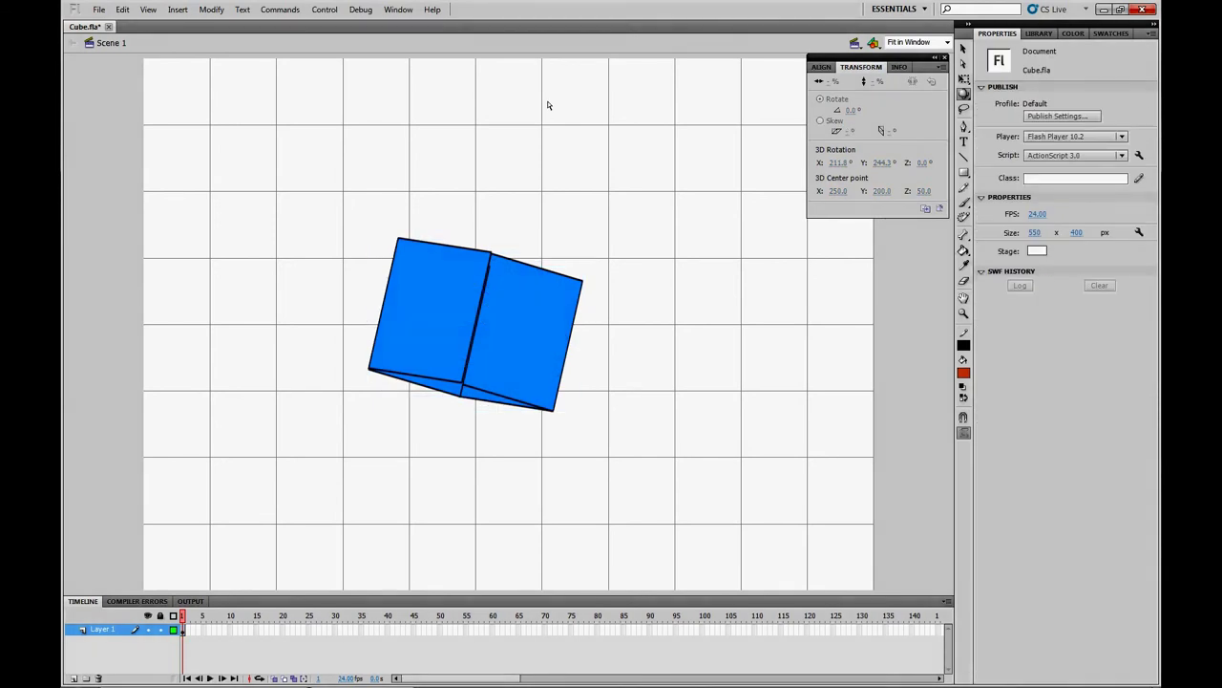
# Create a new ActionScript 3.0 document and zoom the stage to Fit in Window
pyautogui.hotkey('ctrl', 'n')
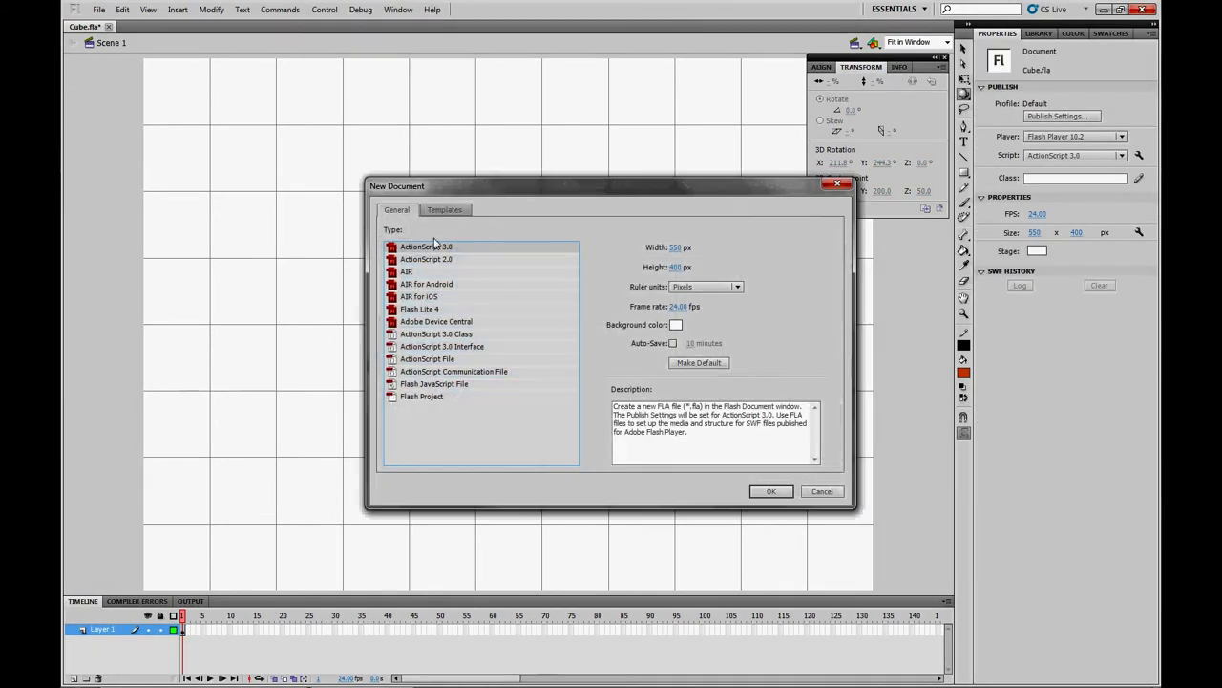
pyautogui.click(768, 493)
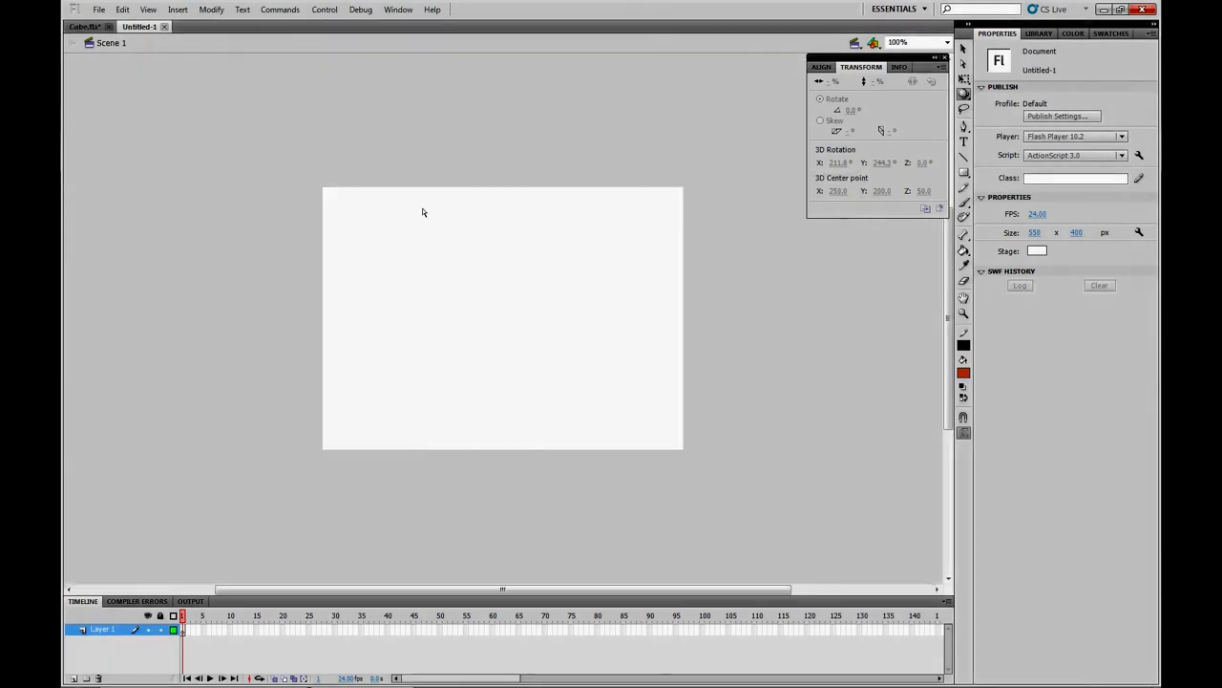
pyautogui.click(948, 42)
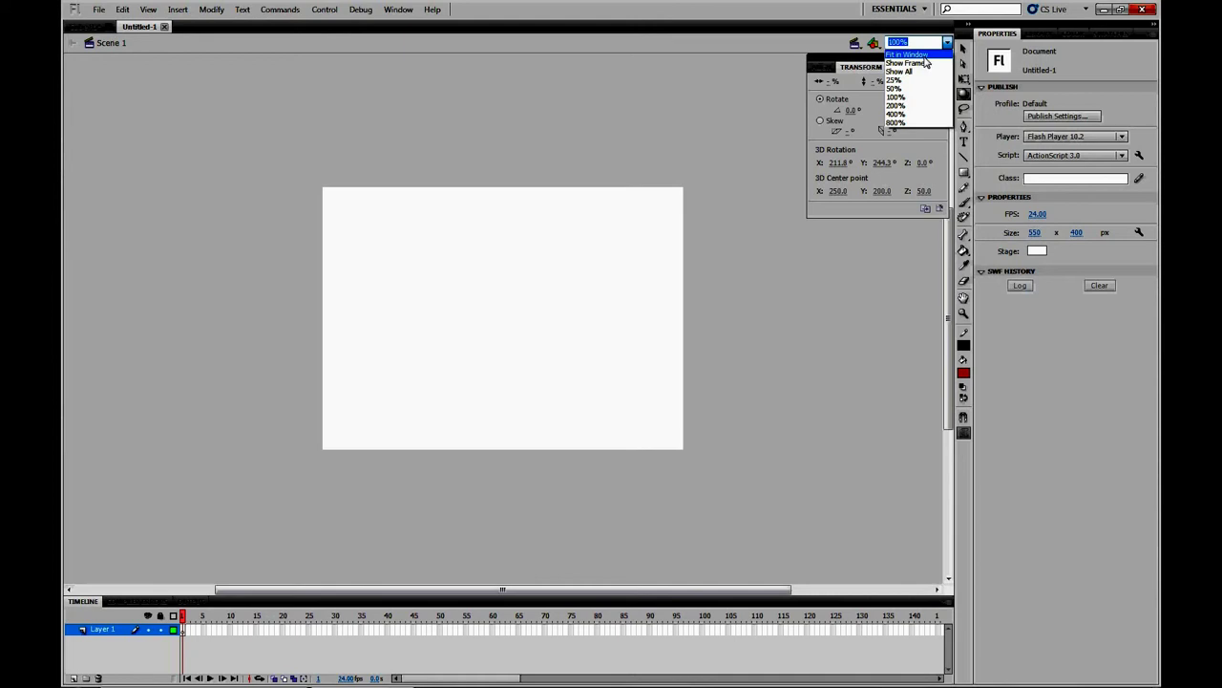
pyautogui.click(923, 57)
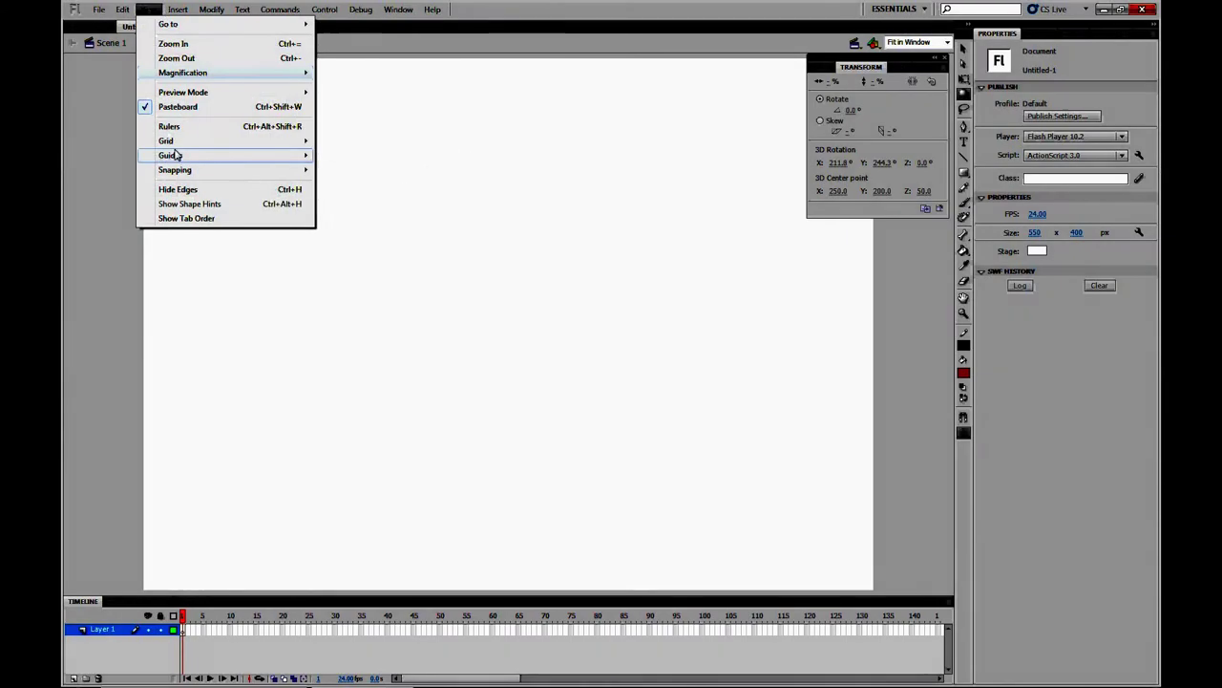
# Show the grid with 50 px horizontal and vertical spacing and Always Snap accuracy
pyautogui.moveTo(175, 155)
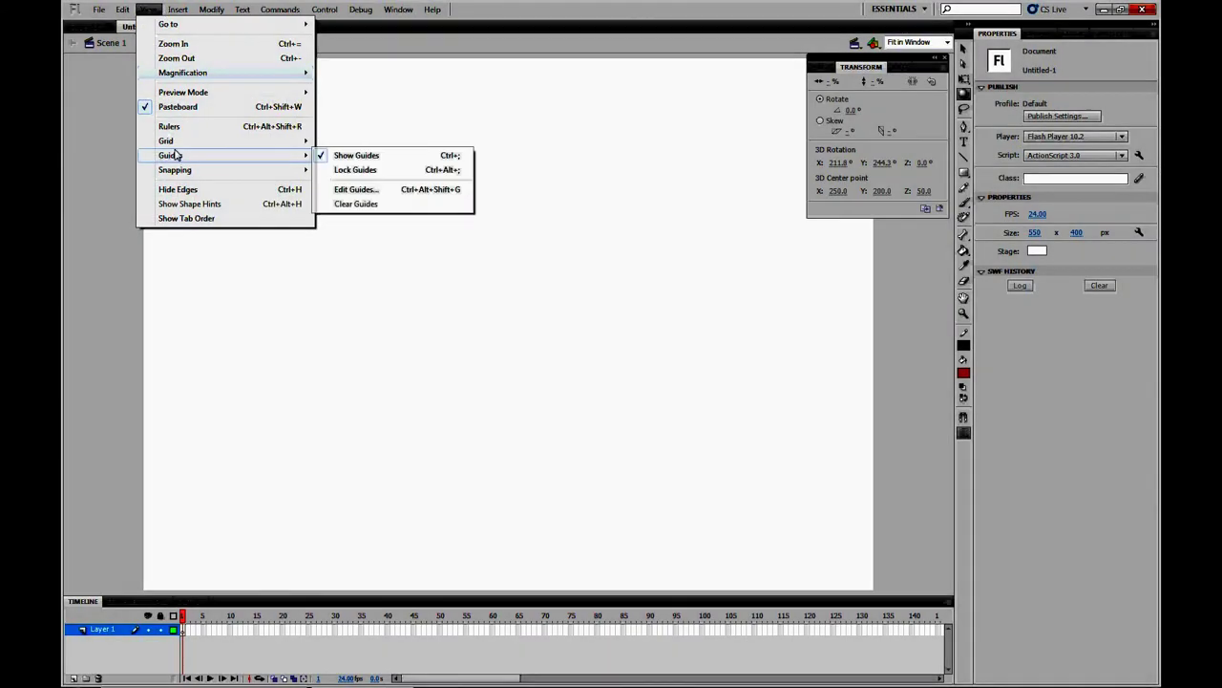
pyautogui.click(350, 156)
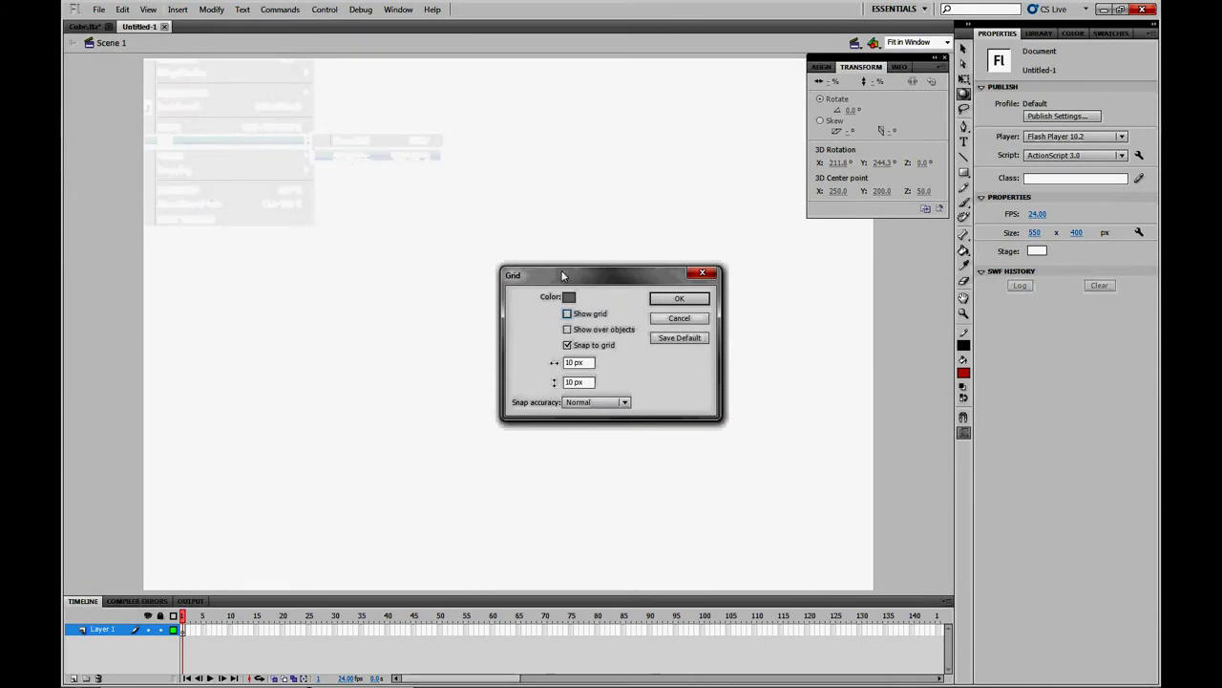
pyautogui.click(567, 314)
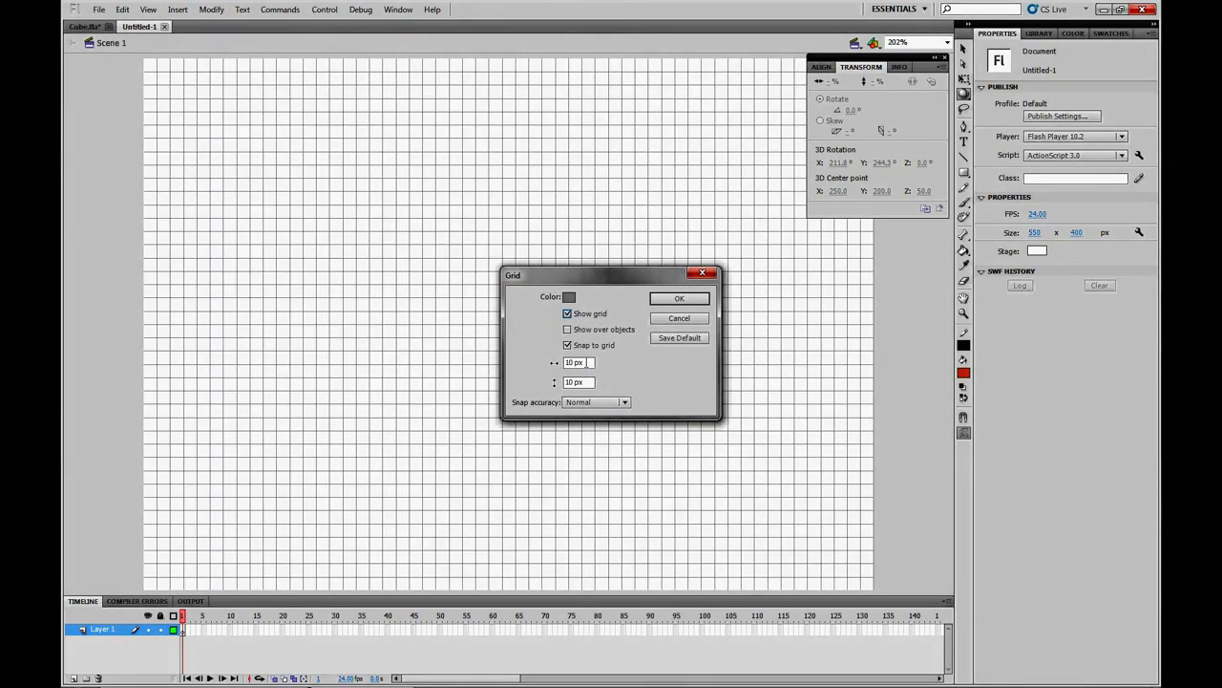
pyautogui.moveTo(587, 362); pyautogui.dragTo(523, 365)
pyautogui.write('50')
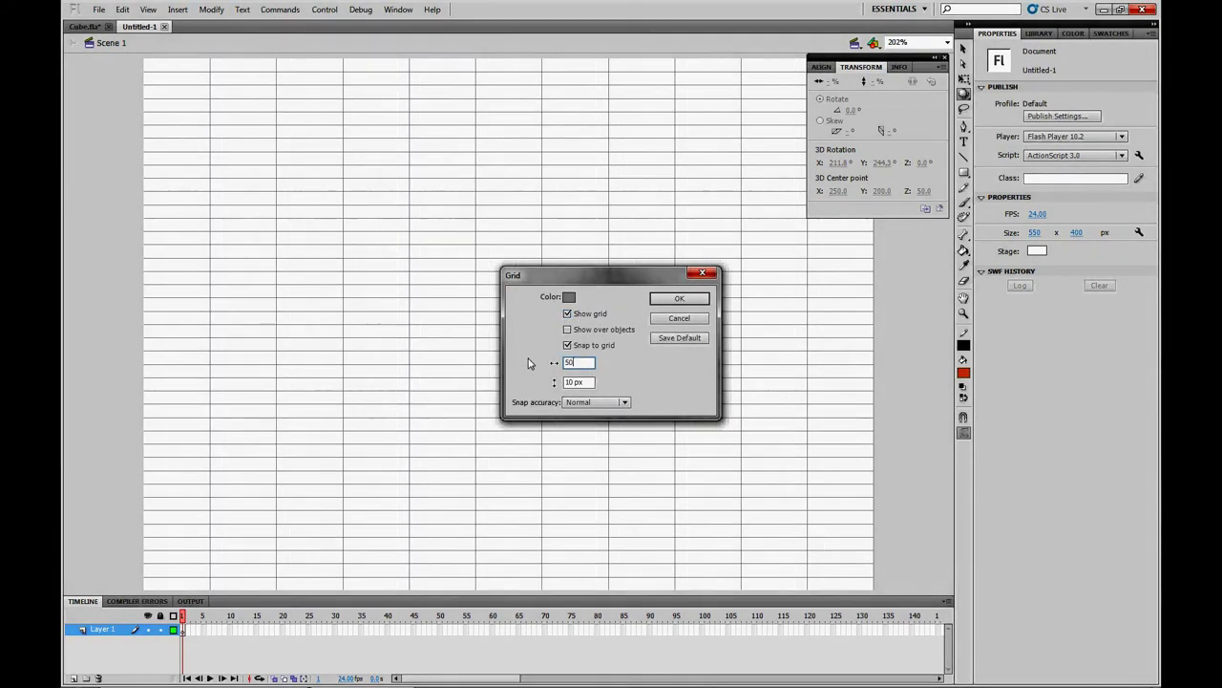
pyautogui.moveTo(591, 386); pyautogui.dragTo(555, 385)
pyautogui.write('50')
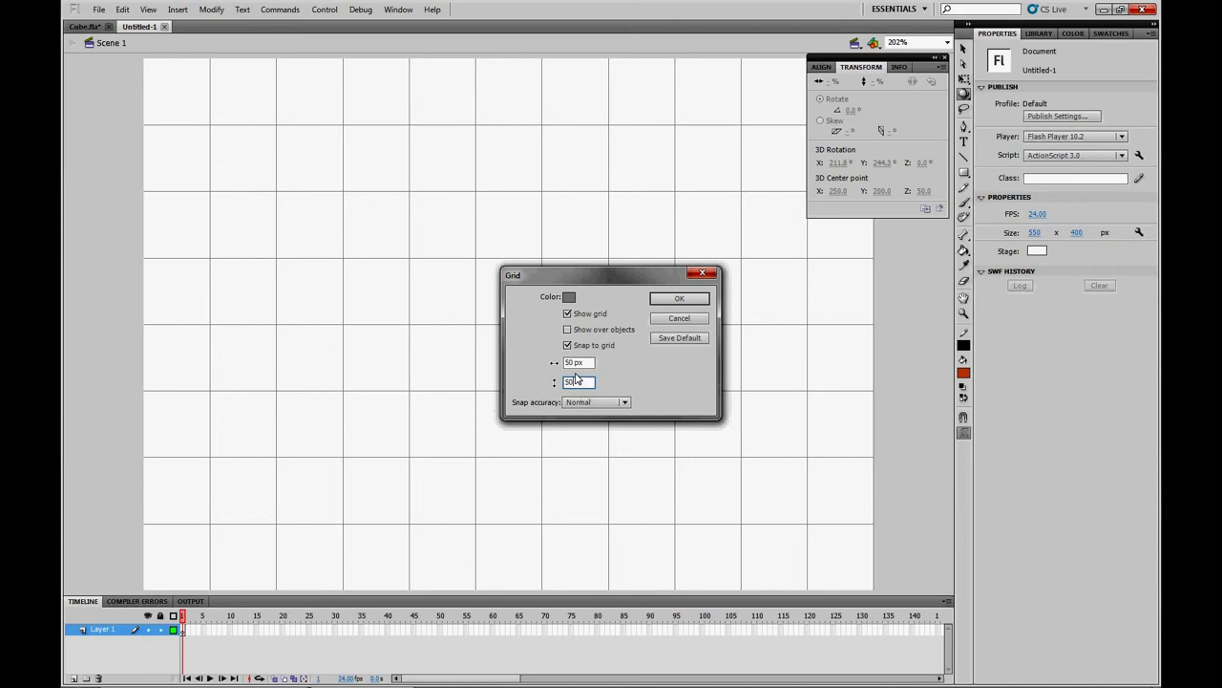
pyautogui.click(585, 402)
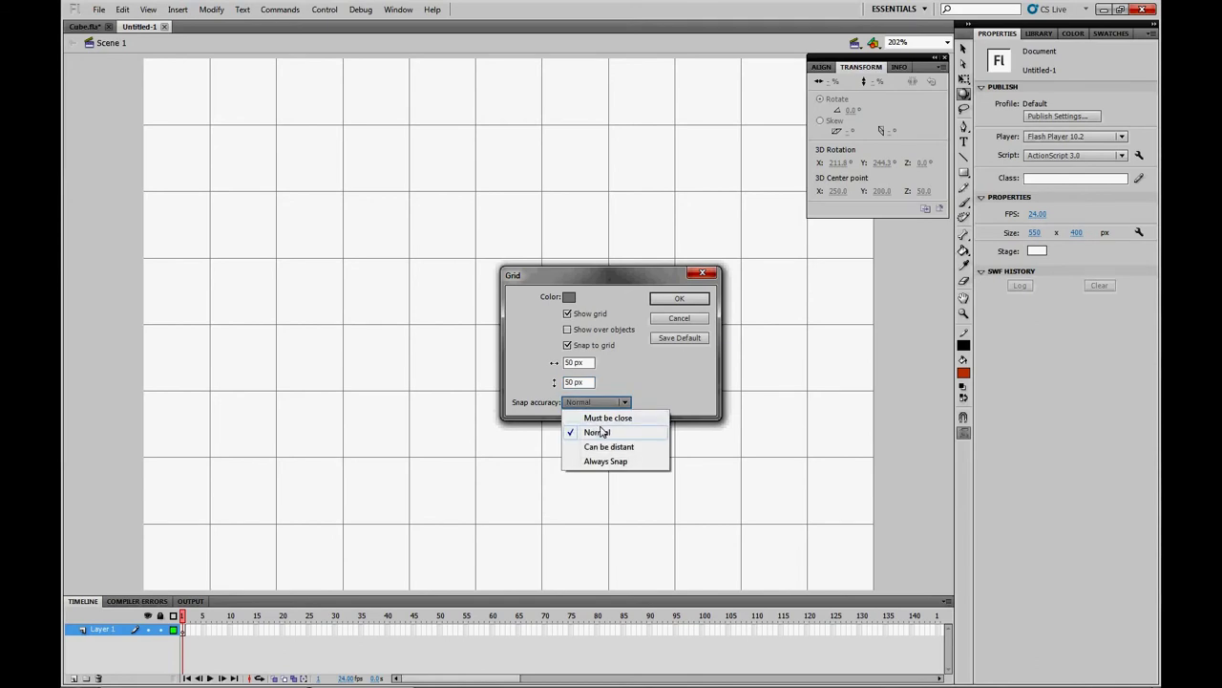
pyautogui.click(598, 462)
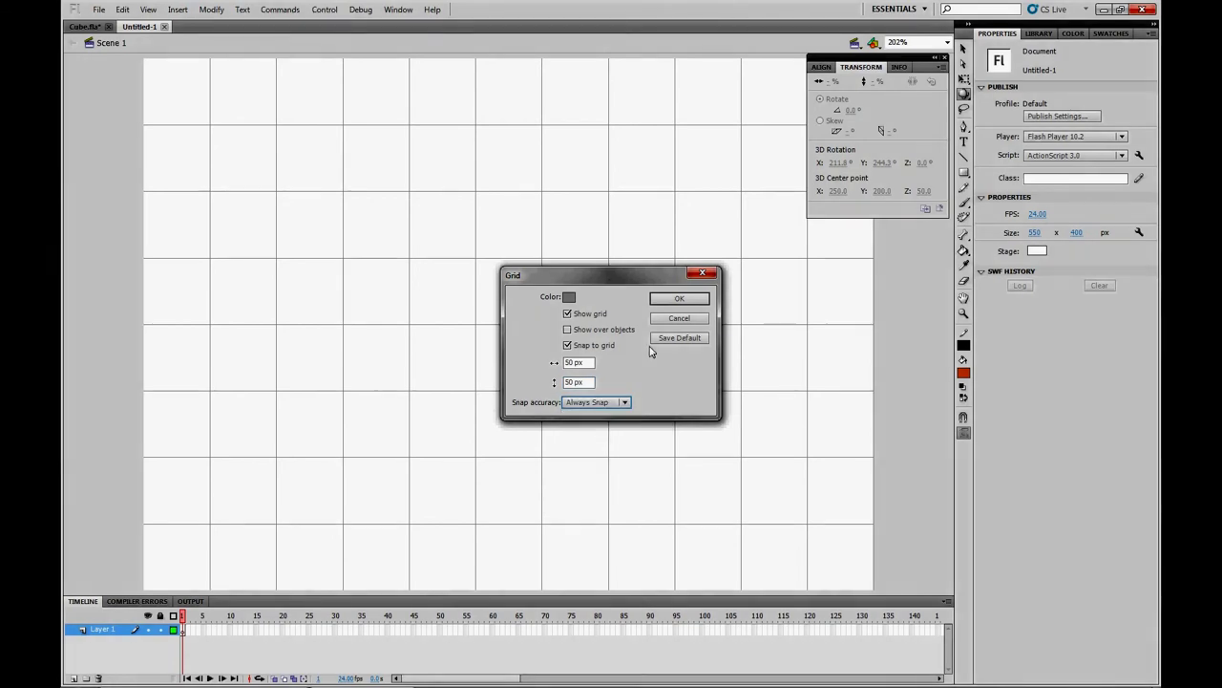
pyautogui.click(680, 299)
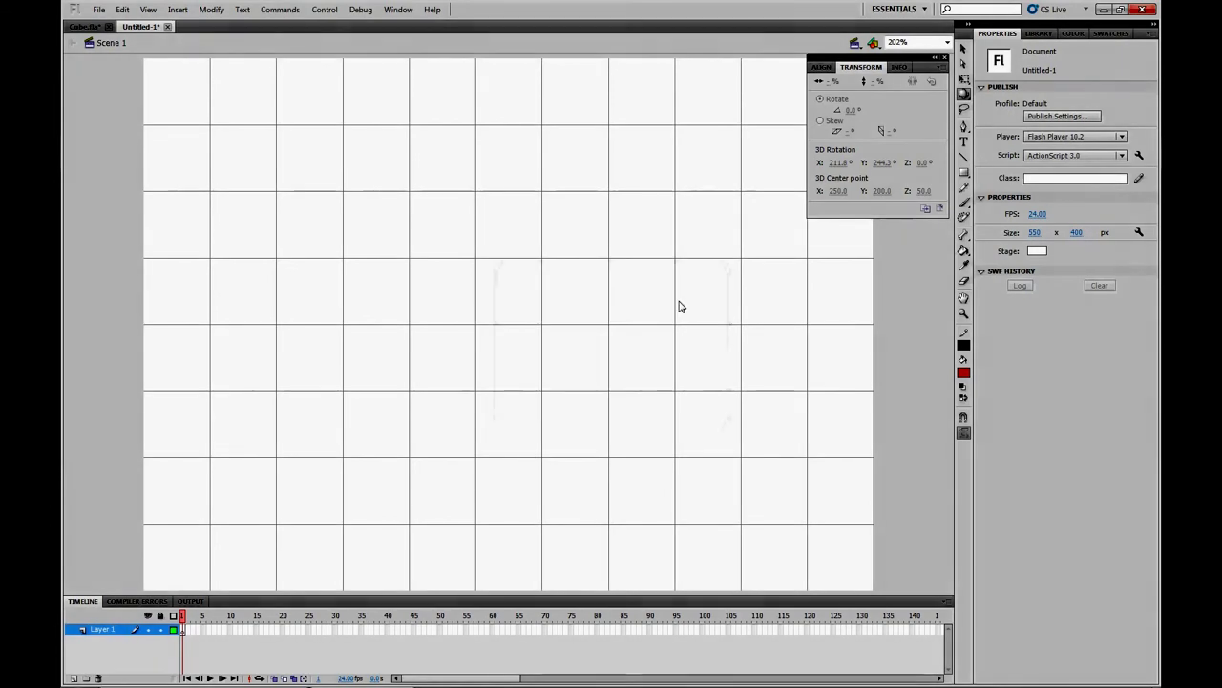
# Draw a red 100 × 100 px square over two by two grid cells at X 100, Y 100
pyautogui.click(963, 170)
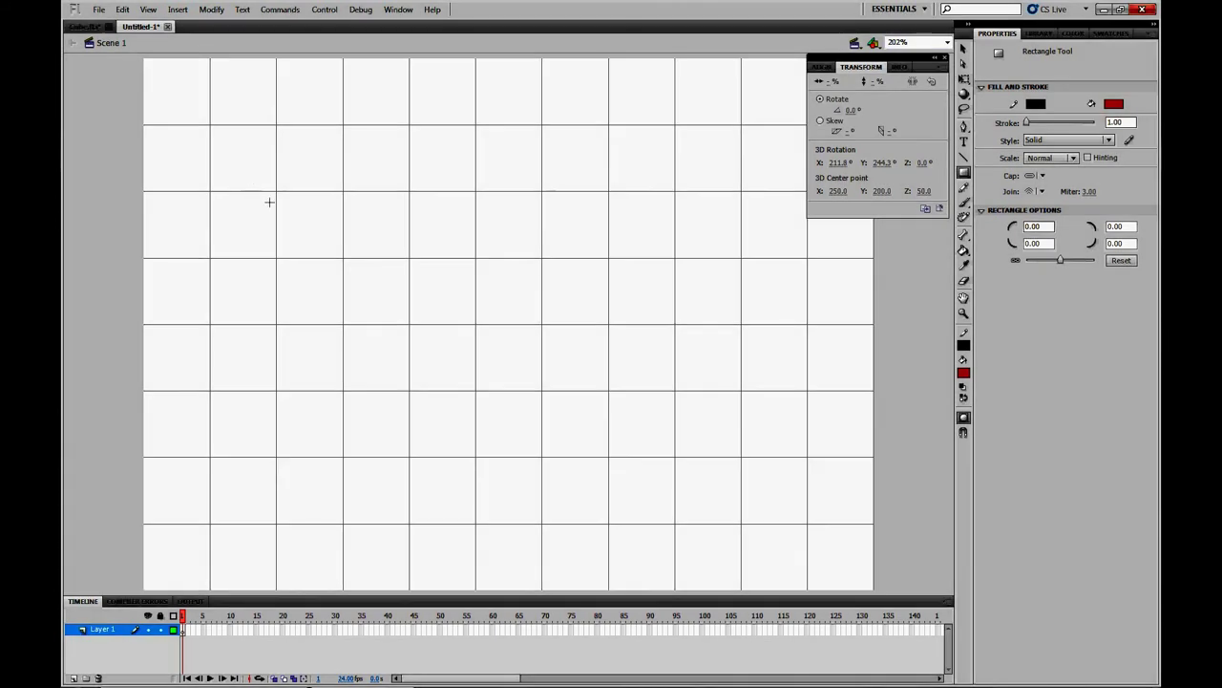
pyautogui.moveTo(275, 190); pyautogui.dragTo(420, 341)
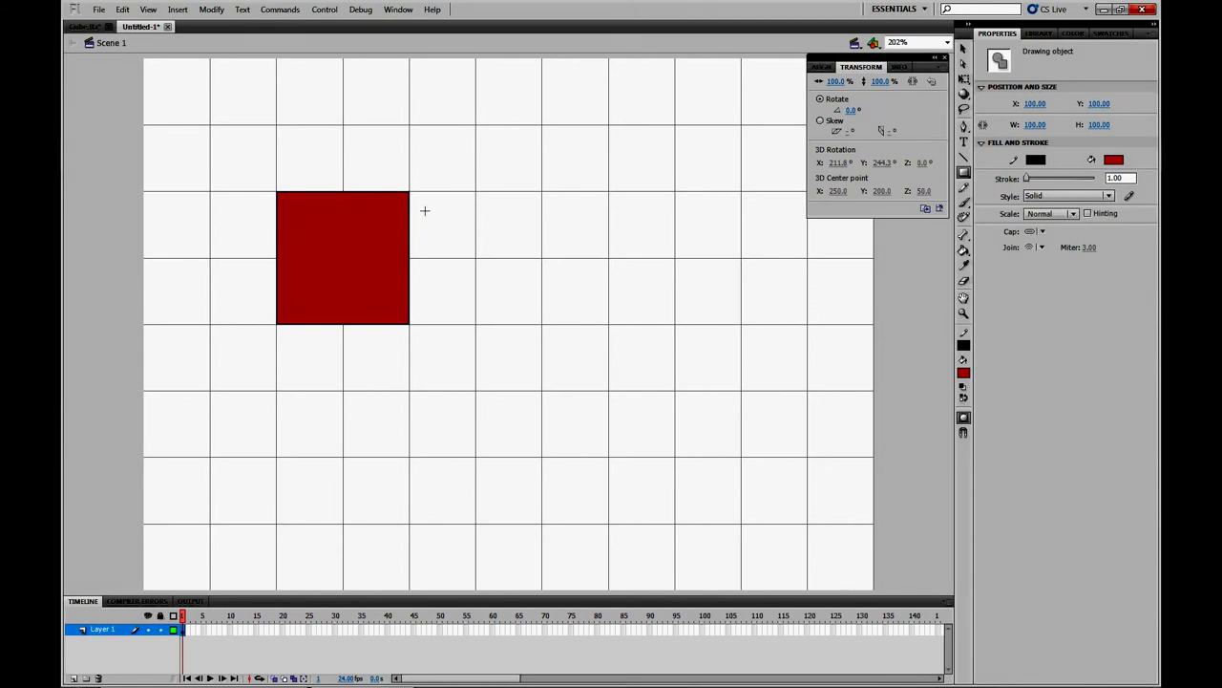
pyautogui.click(963, 48)
# Convert the red square into a Movie Clip symbol named Square
pyautogui.rightClick(352, 262)
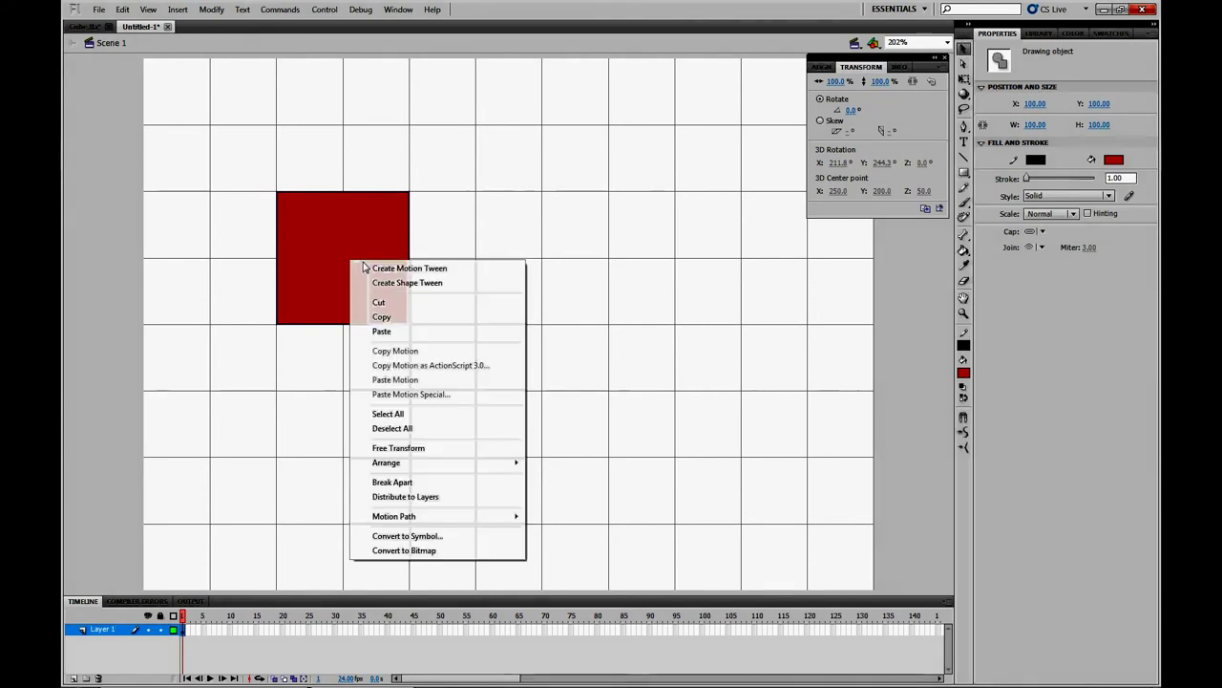
pyautogui.click(391, 537)
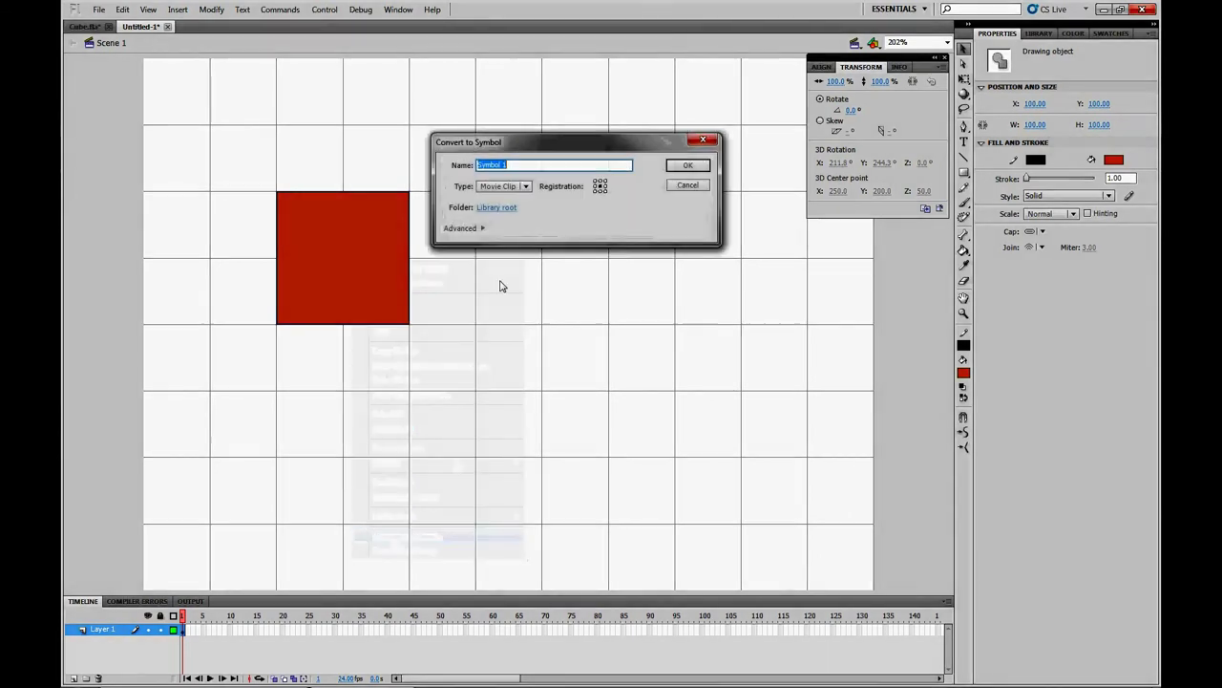
pyautogui.moveTo(520, 143); pyautogui.dragTo(521, 188)
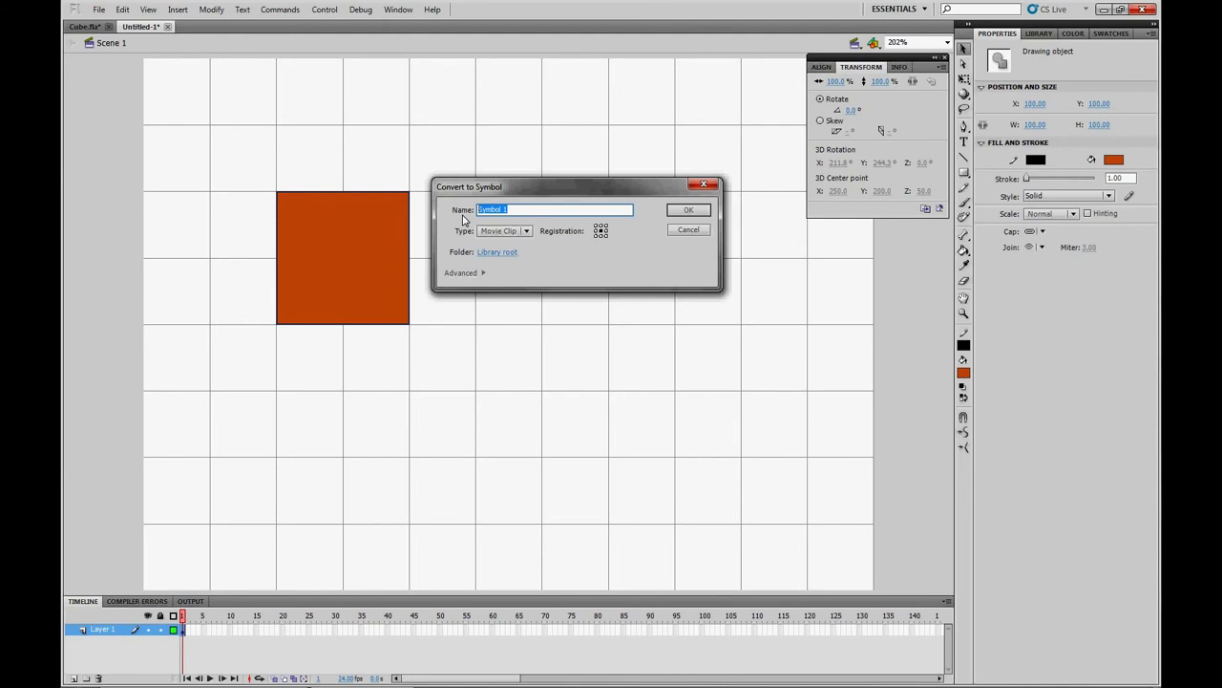
pyautogui.write('Square')
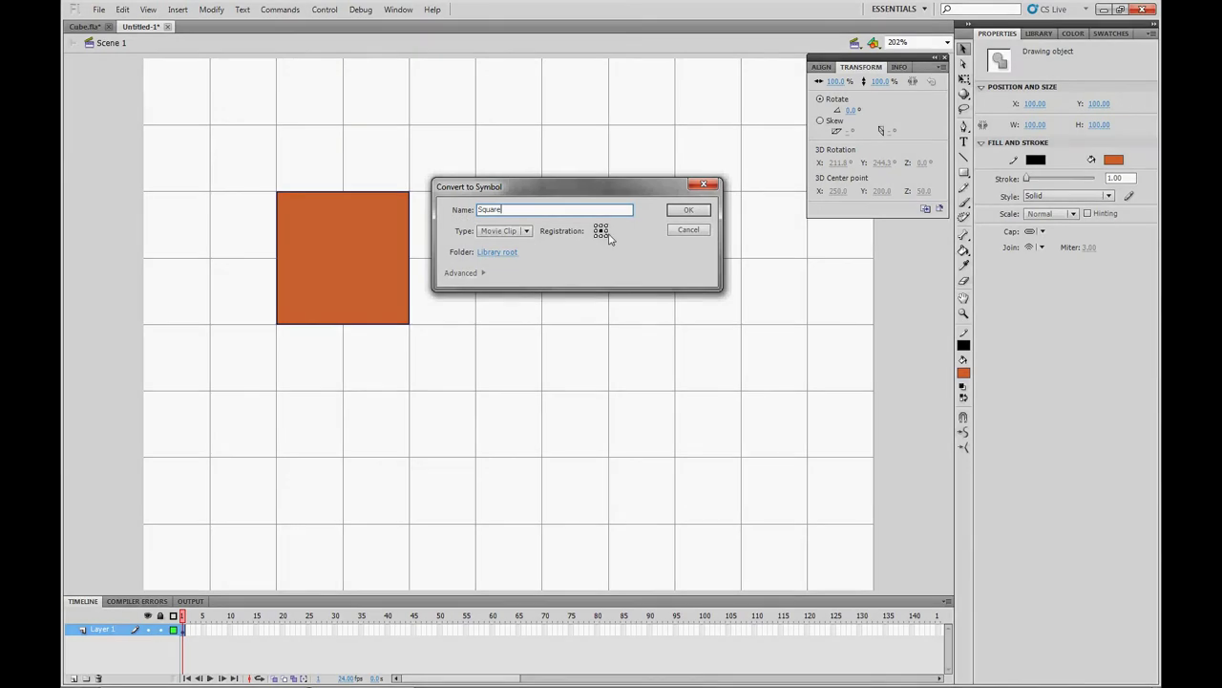
pyautogui.click(689, 211)
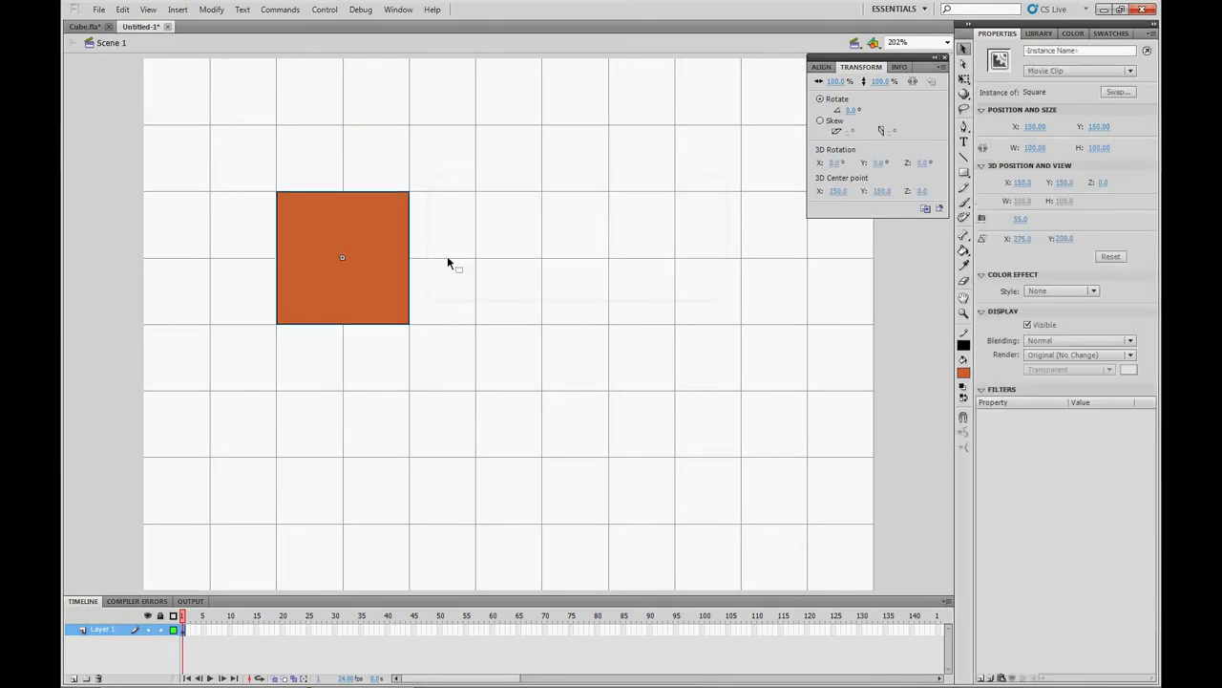
# Enter 150 for Vanishing Point X and Y, verify both values, and reselect the square
pyautogui.click(1020, 237)
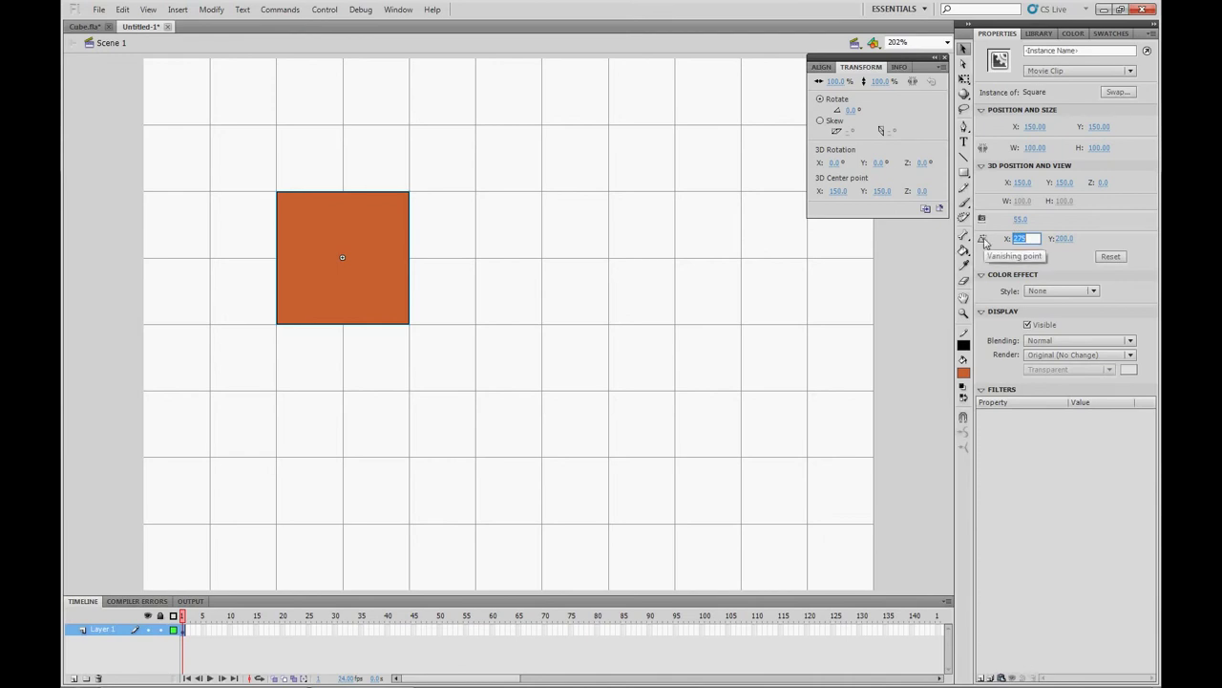
pyautogui.write('1')
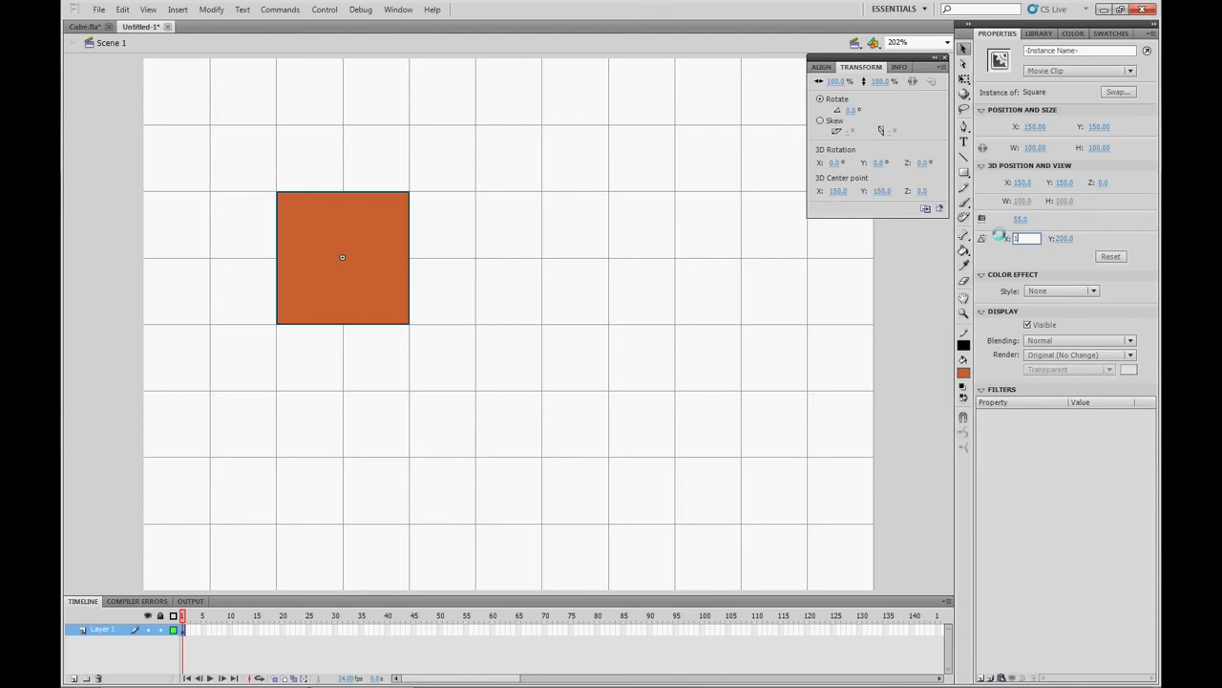
pyautogui.write('50')
pyautogui.press('Tab')
pyautogui.write('150')
pyautogui.press('Return')
pyautogui.click(1021, 239)
pyautogui.click(338, 257)
pyautogui.click(1023, 238)
pyautogui.click(1065, 238)
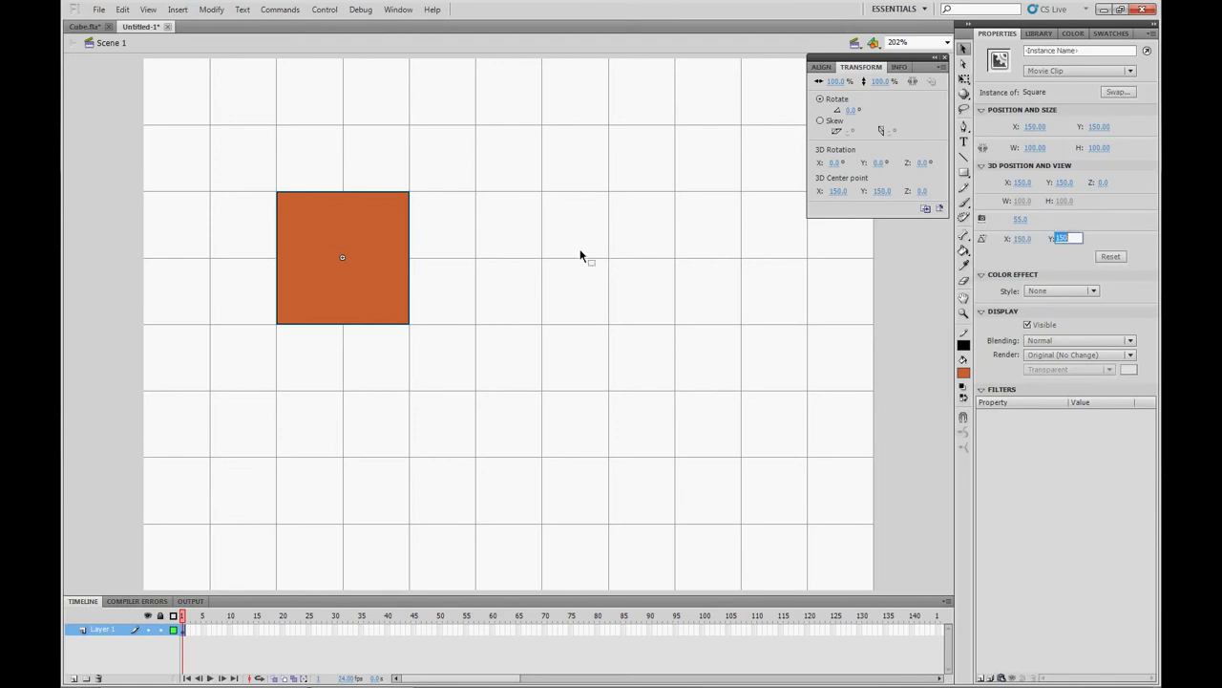
pyautogui.click(530, 311)
pyautogui.click(336, 259)
# Give the Square movie clip an Alpha colour effect of about 49%
pyautogui.click(1062, 291)
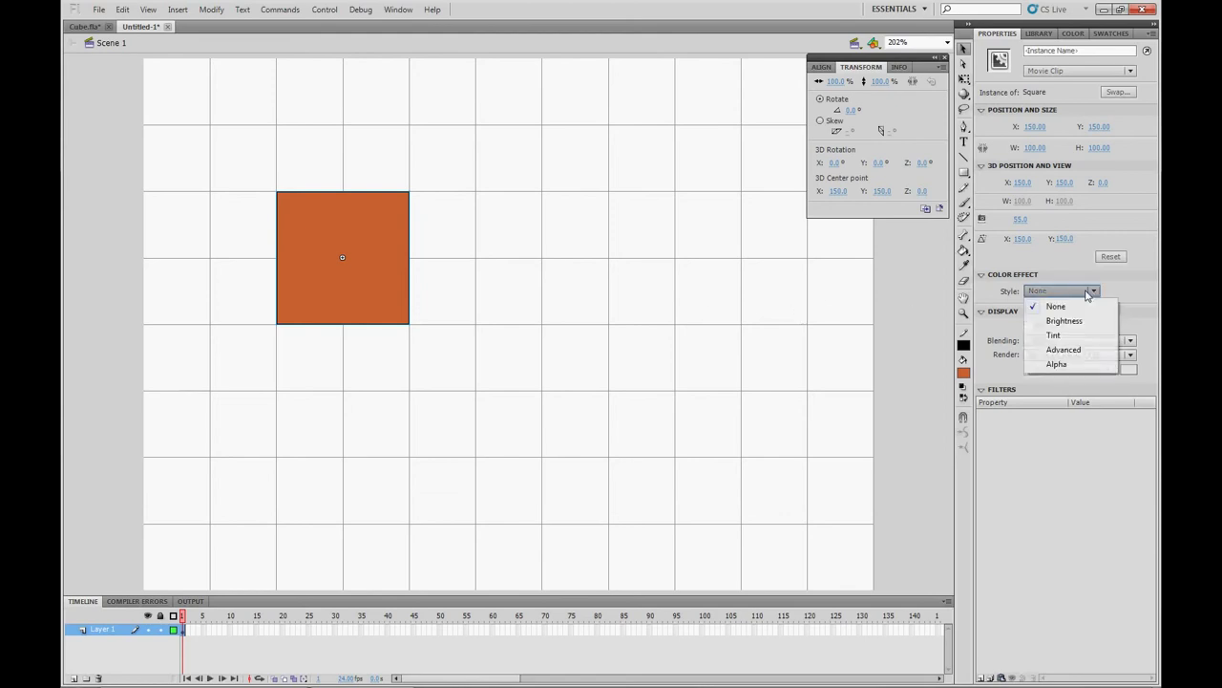
pyautogui.click(1061, 361)
pyautogui.moveTo(1096, 312); pyautogui.dragTo(1065, 316)
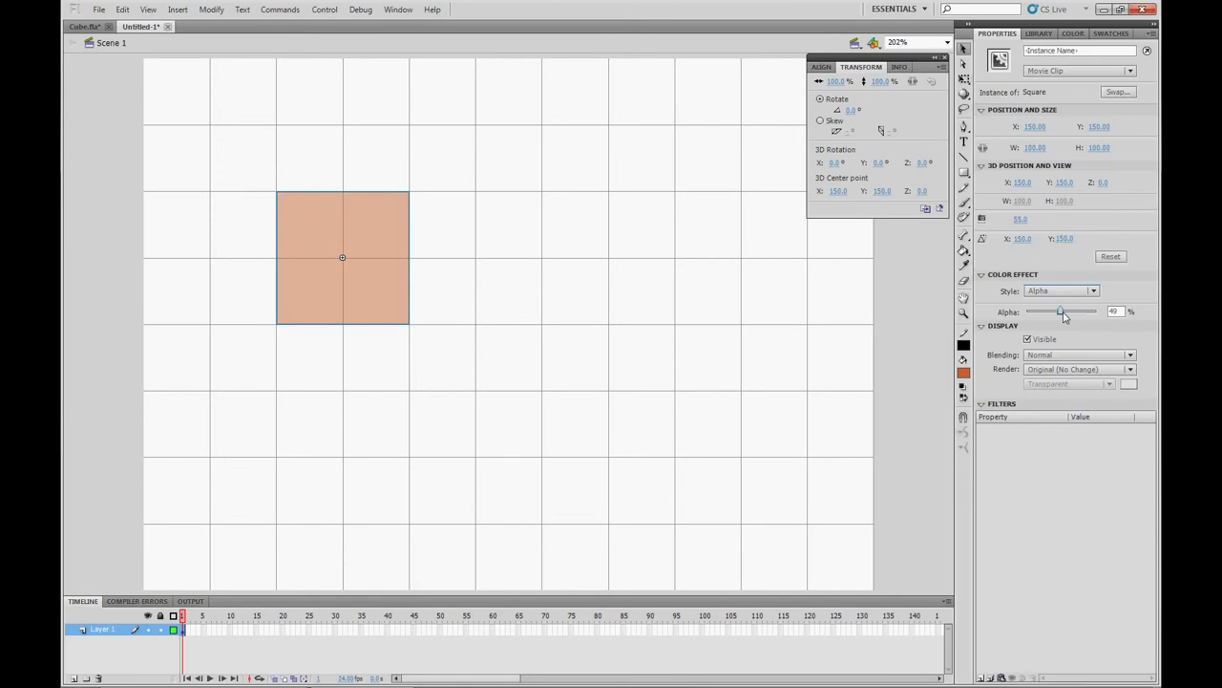
pyautogui.click(425, 281)
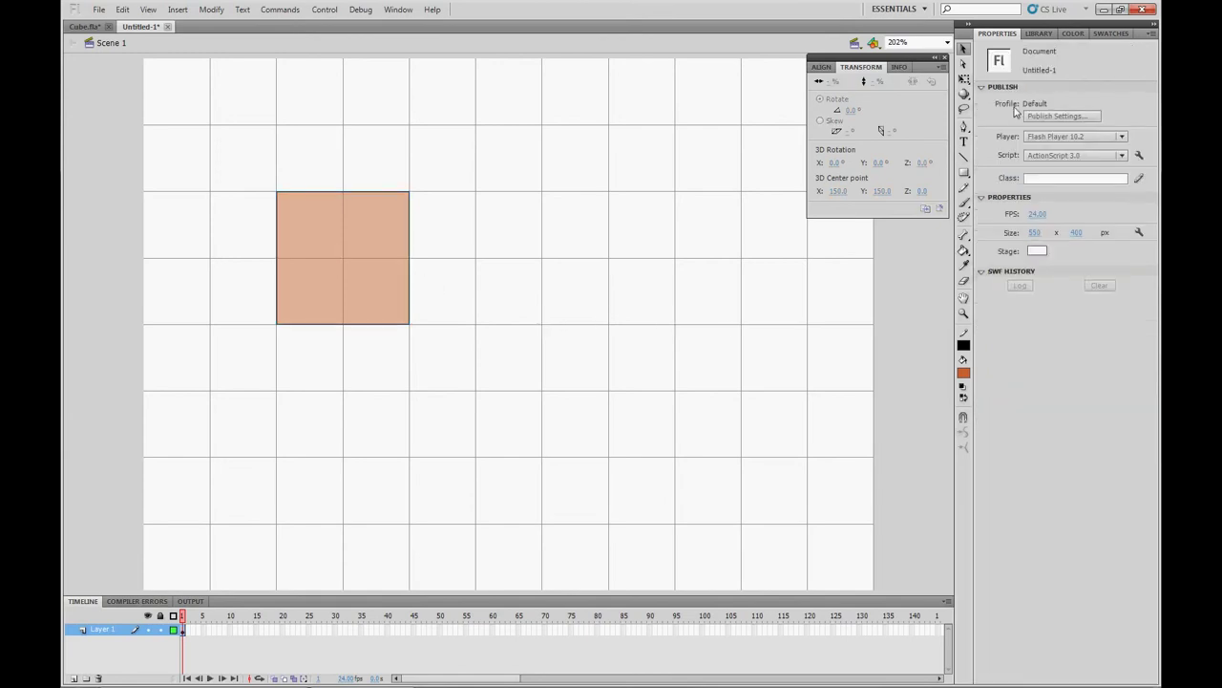
pyautogui.click(341, 218)
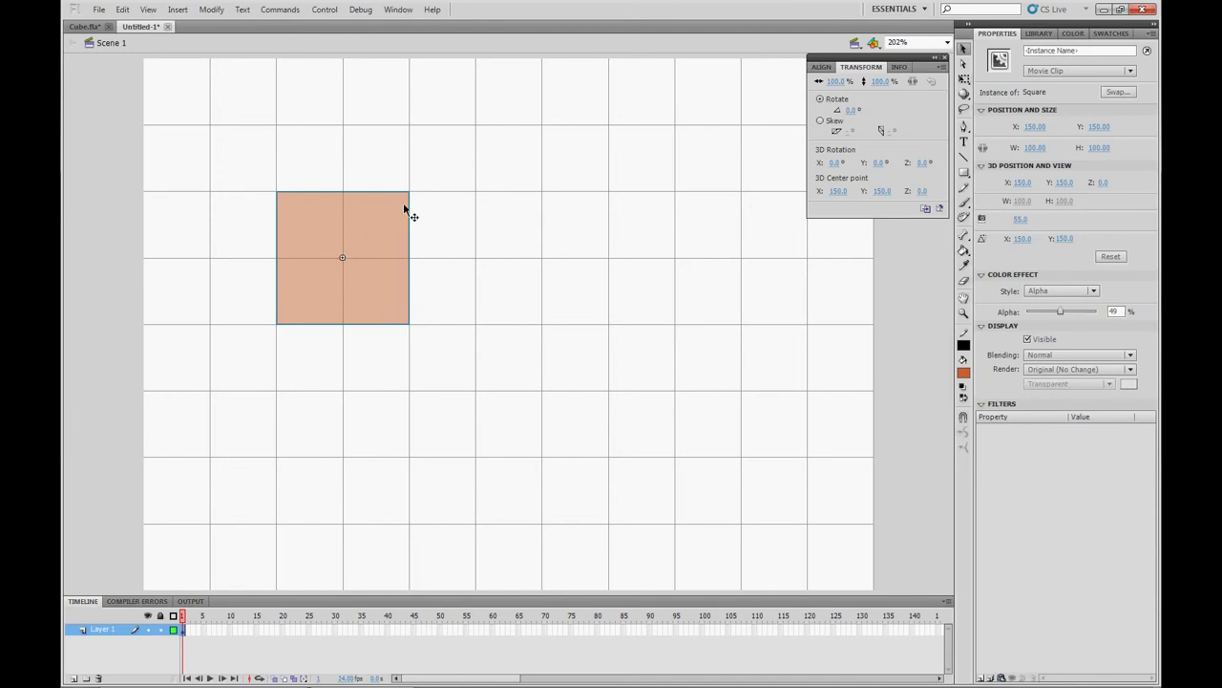
# Alt-drag the square to make five copies, six squares in total
pyautogui.moveTo(372, 254); pyautogui.dragTo(503, 306)
pyautogui.moveTo(447, 344); pyautogui.dragTo(734, 406)
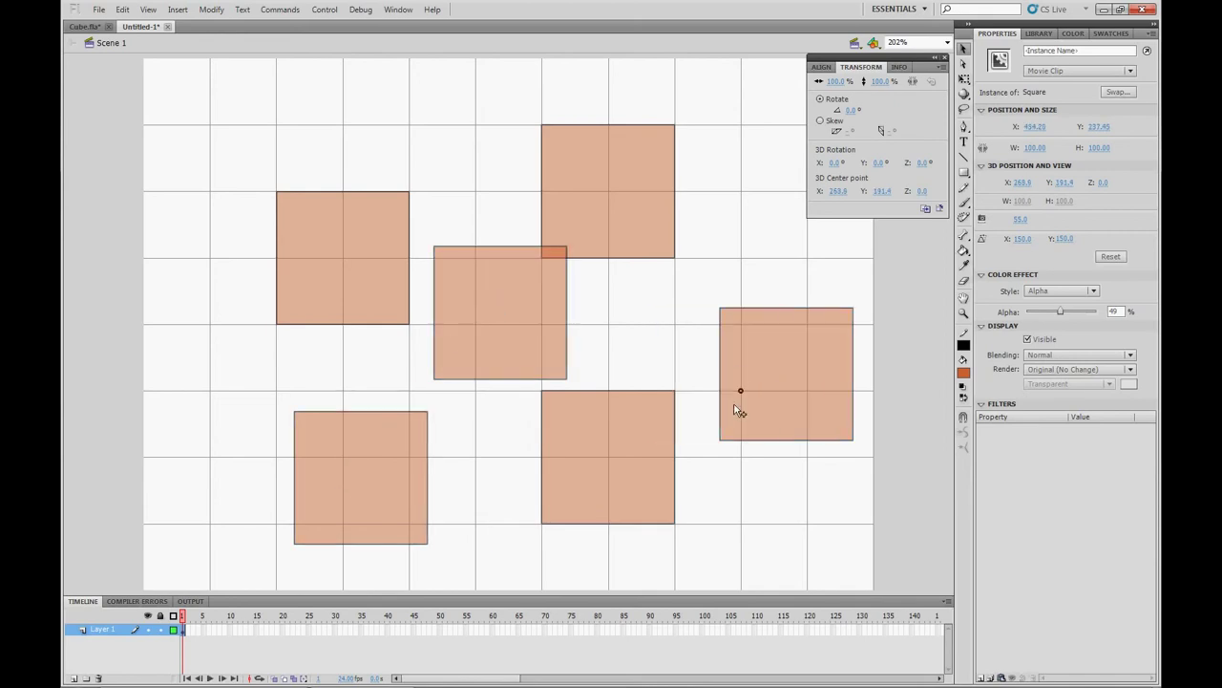
pyautogui.click(708, 233)
# Snap five squares into a cross on the grid and move the spare to the lower right
pyautogui.click(523, 298)
pyautogui.moveTo(541, 335); pyautogui.dragTo(336, 141)
pyautogui.moveTo(598, 197); pyautogui.dragTo(495, 254)
pyautogui.click(392, 432)
pyautogui.moveTo(379, 524); pyautogui.dragTo(347, 385)
pyautogui.moveTo(543, 456); pyautogui.dragTo(204, 259)
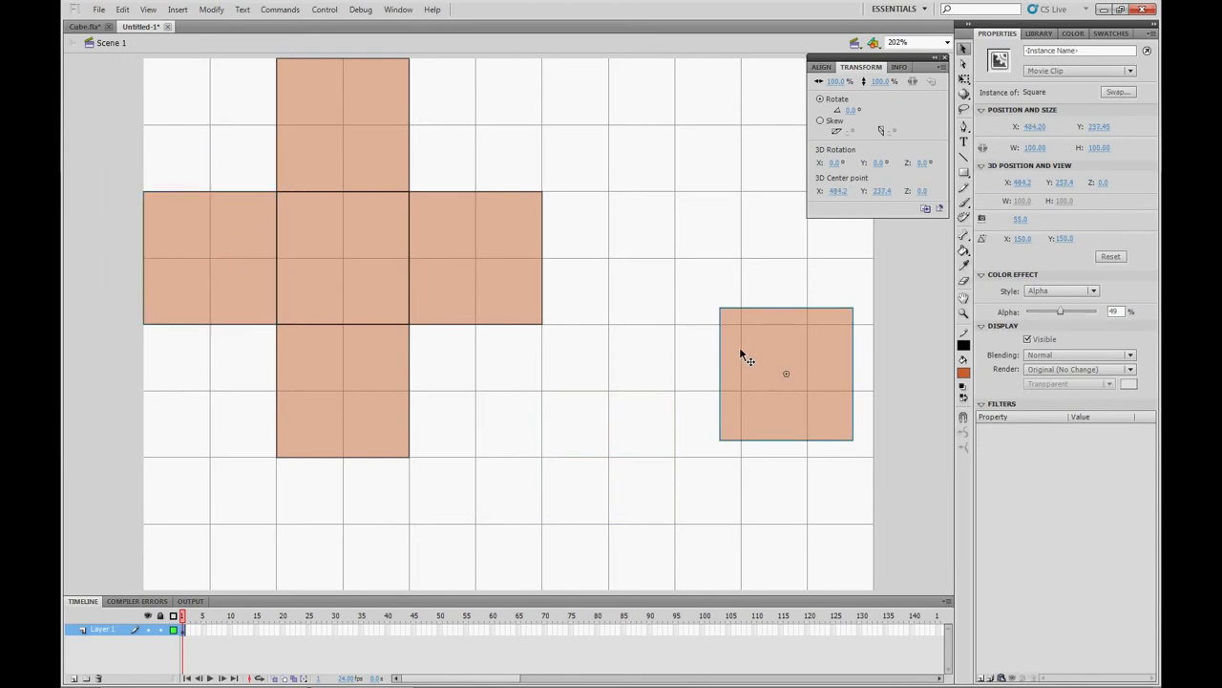
pyautogui.moveTo(740, 346); pyautogui.dragTo(796, 519)
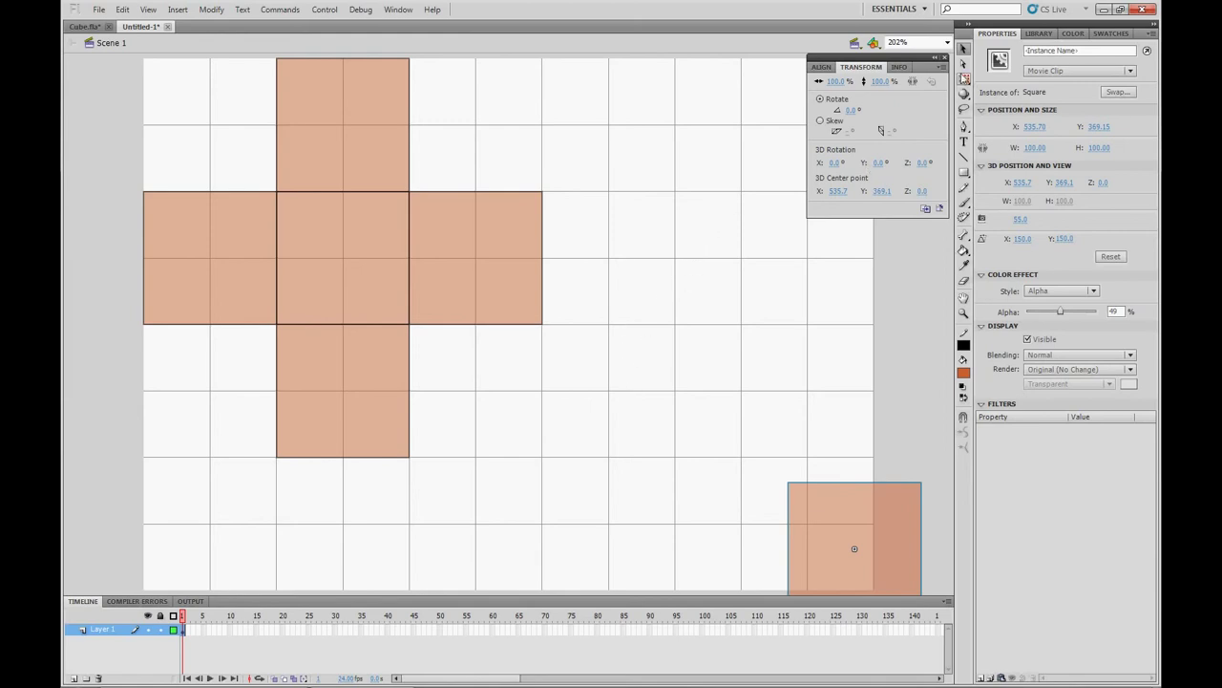
# Check each cross square's X/Y position, ending on the left arm at X 50, Y 150
pyautogui.click(964, 50)
pyautogui.click(231, 252)
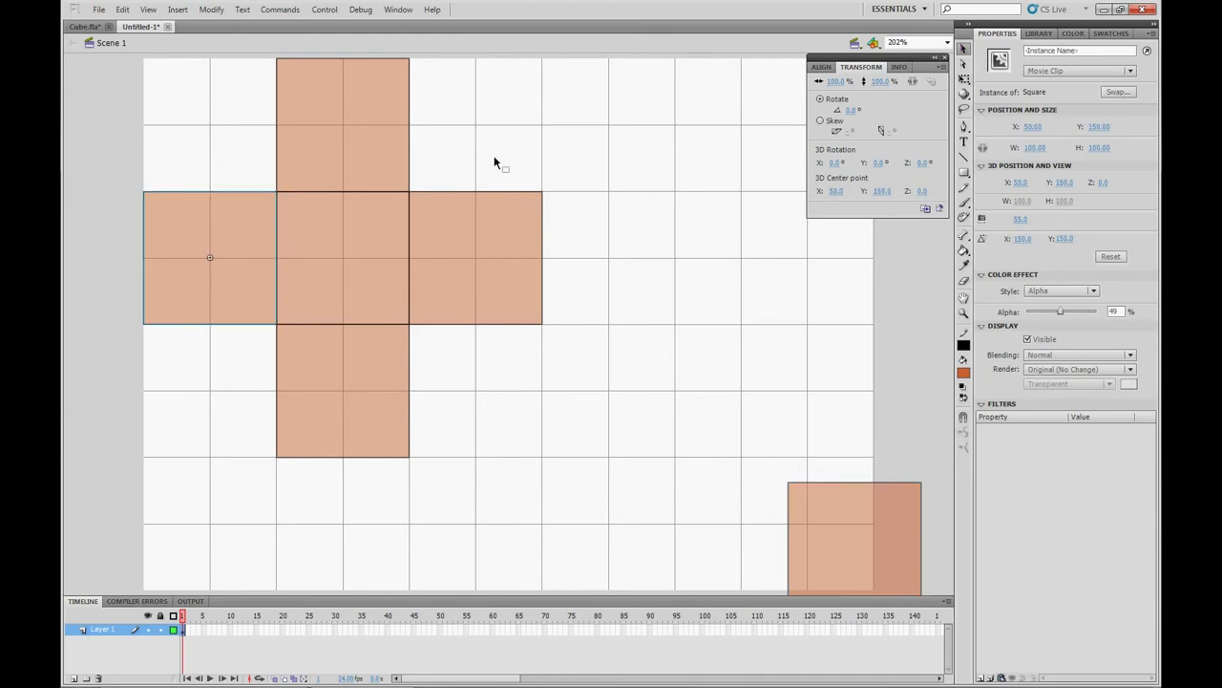
pyautogui.click(399, 140)
pyautogui.click(477, 240)
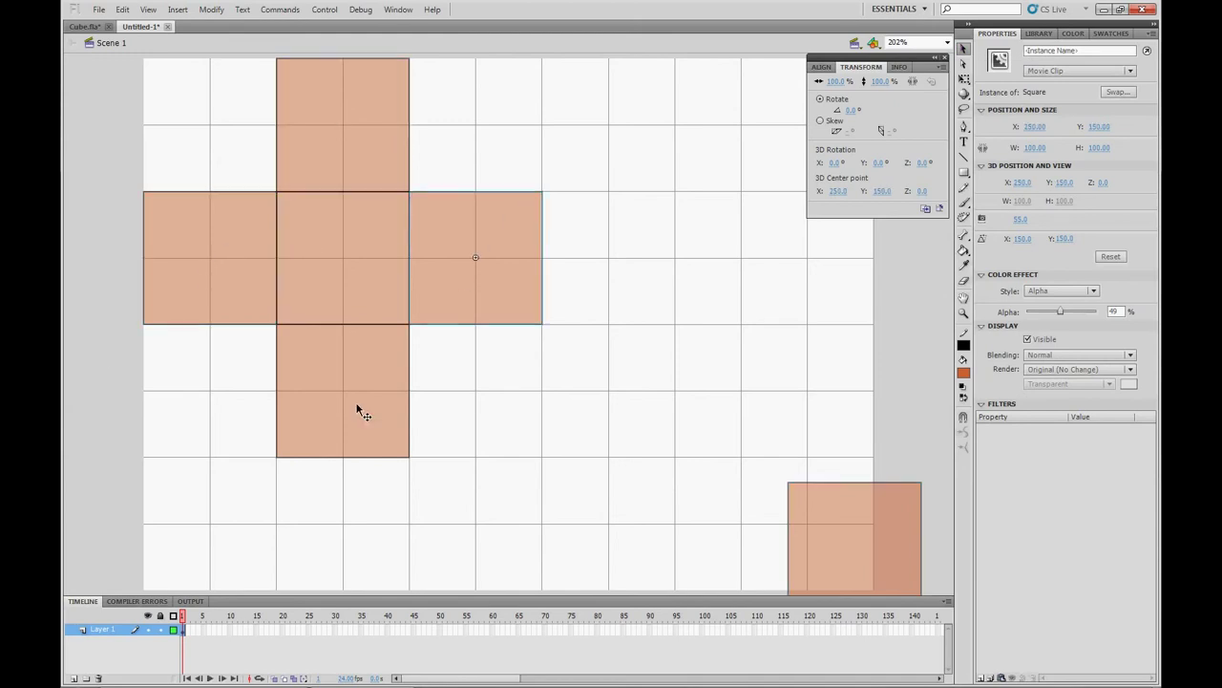
pyautogui.click(359, 411)
pyautogui.click(239, 254)
pyautogui.click(298, 158)
pyautogui.click(477, 250)
pyautogui.click(368, 376)
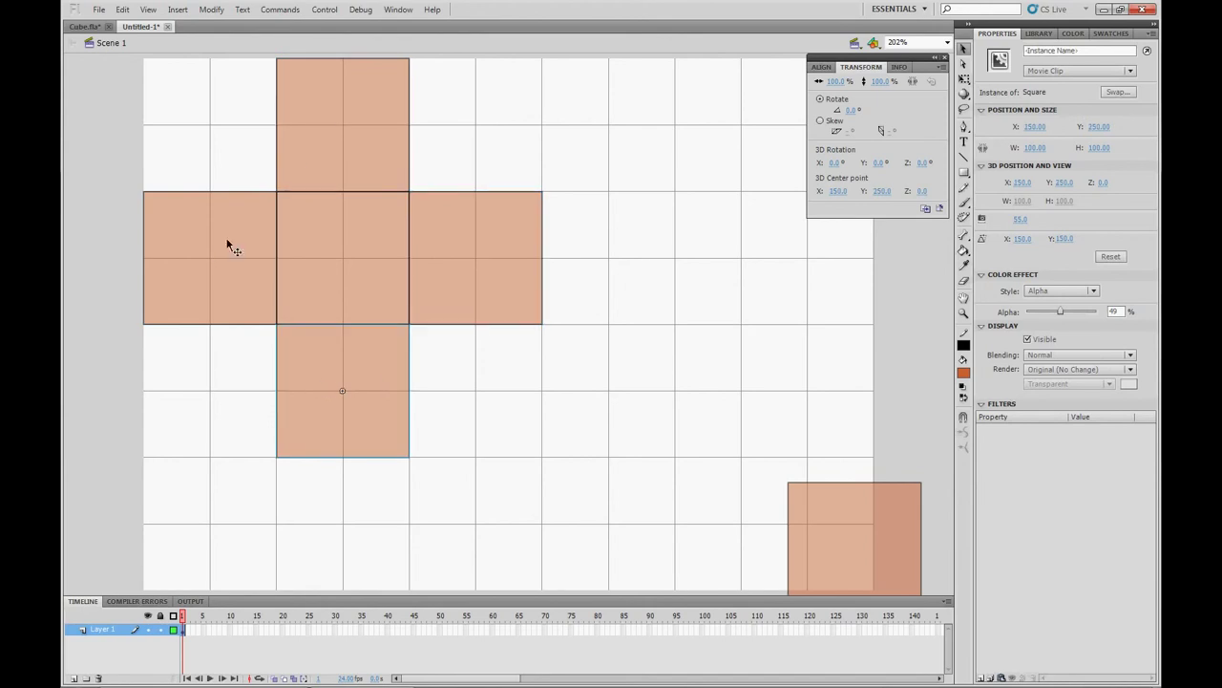
pyautogui.click(233, 247)
pyautogui.click(321, 145)
pyautogui.click(476, 256)
pyautogui.click(229, 257)
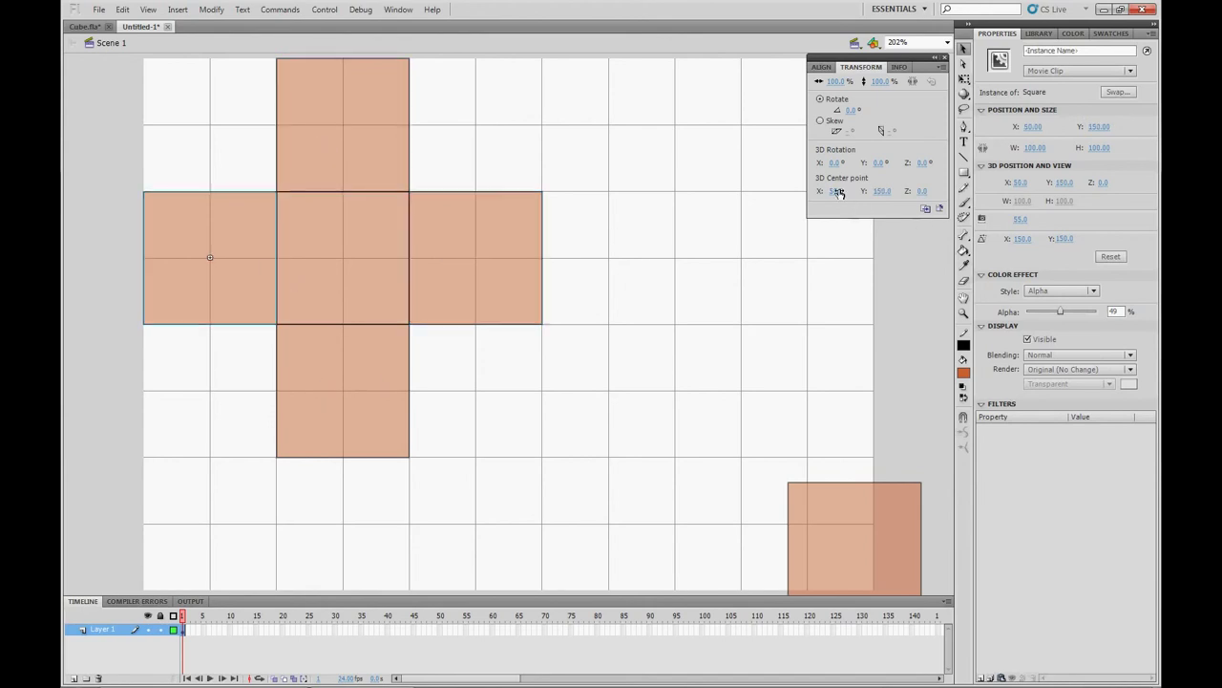
pyautogui.click(399, 10)
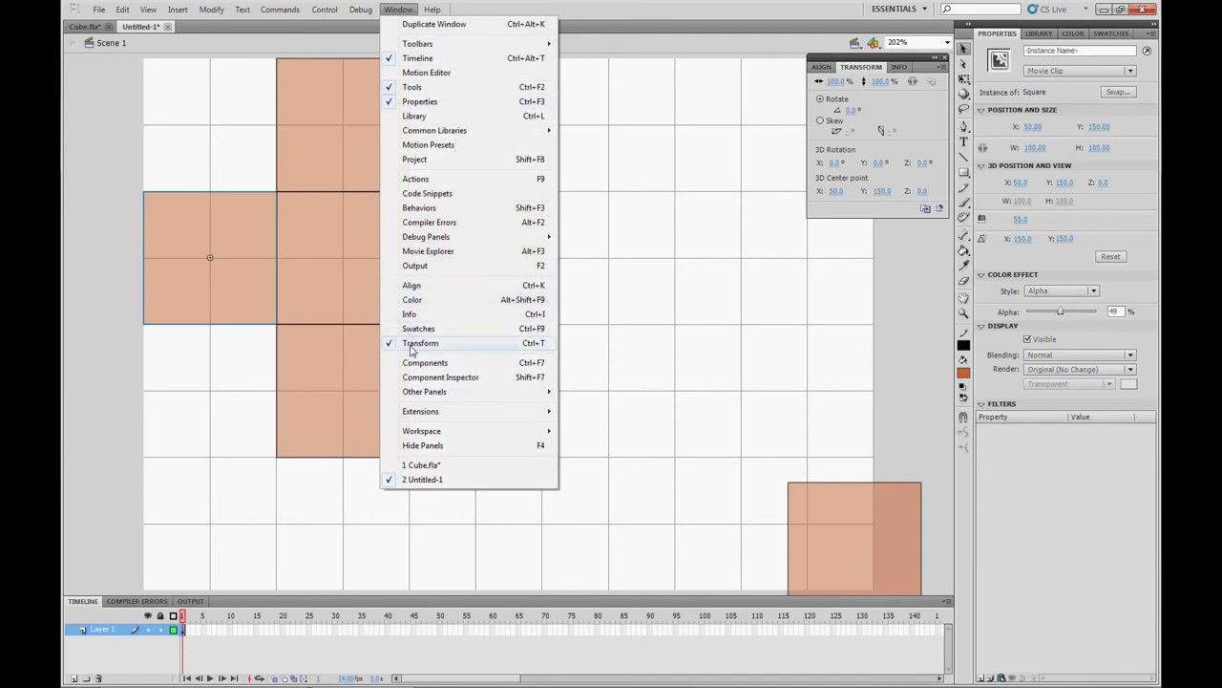
# Set the left square's 3D centre point X to 100 in the Transform panel
pyautogui.click(809, 268)
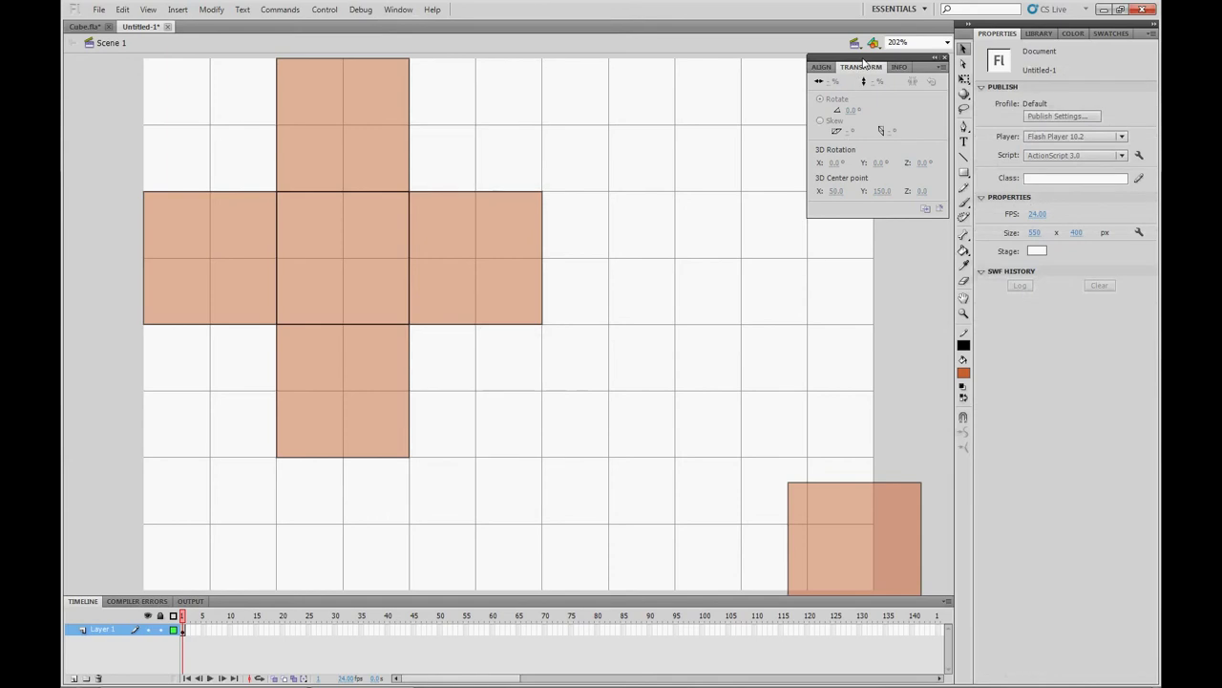
pyautogui.click(239, 291)
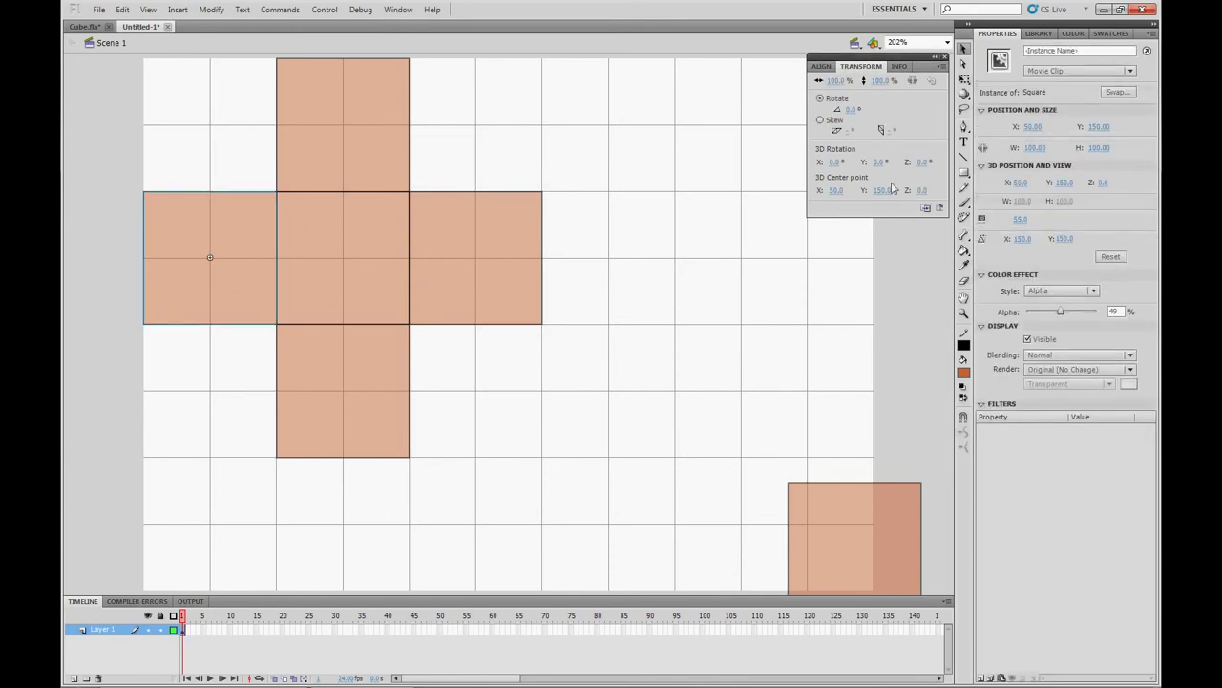
pyautogui.click(833, 190)
pyautogui.click(871, 291)
pyautogui.click(218, 239)
pyautogui.click(835, 191)
pyautogui.press('Return')
pyautogui.click(784, 274)
# Test-fold the left square to about 90° on Y, then undo it back flat
pyautogui.click(315, 188)
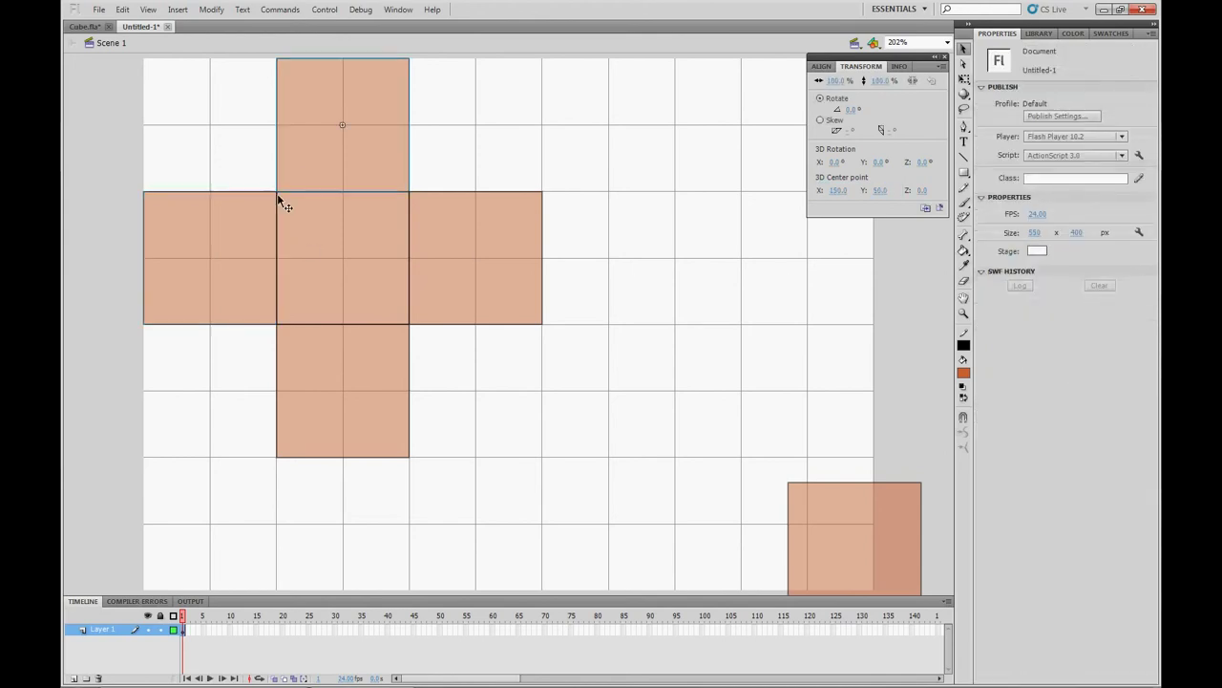
pyautogui.click(229, 254)
pyautogui.moveTo(876, 165); pyautogui.dragTo(863, 167)
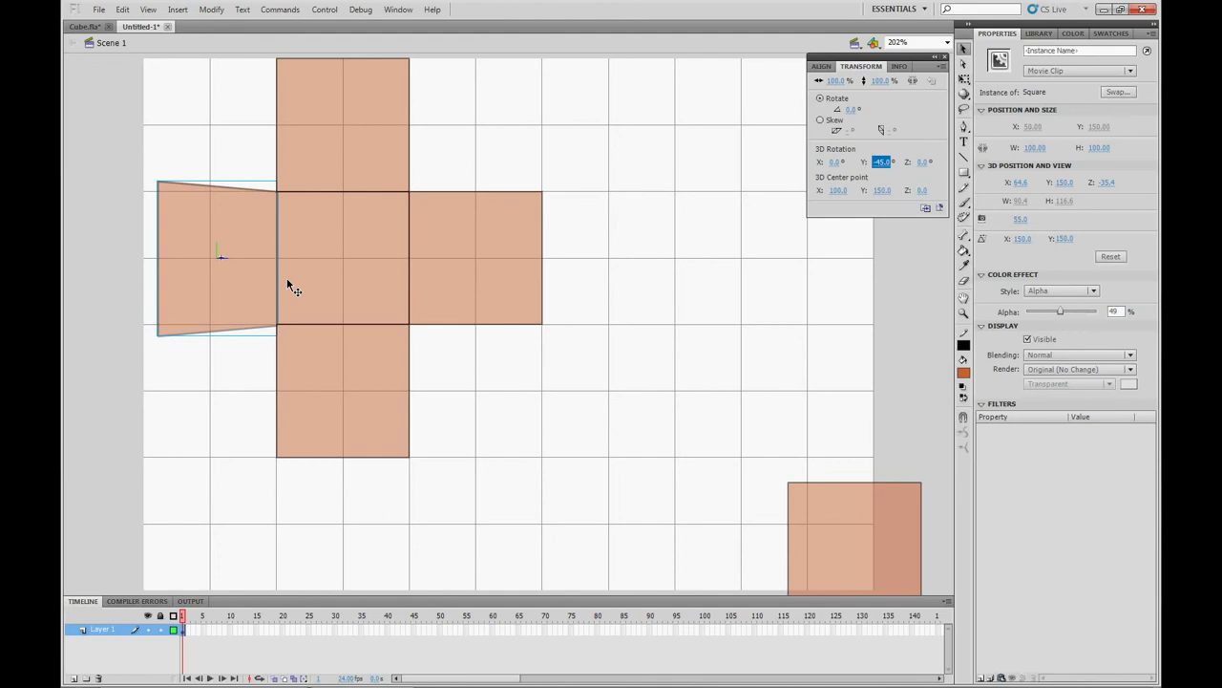
pyautogui.moveTo(881, 163); pyautogui.dragTo(970, 170)
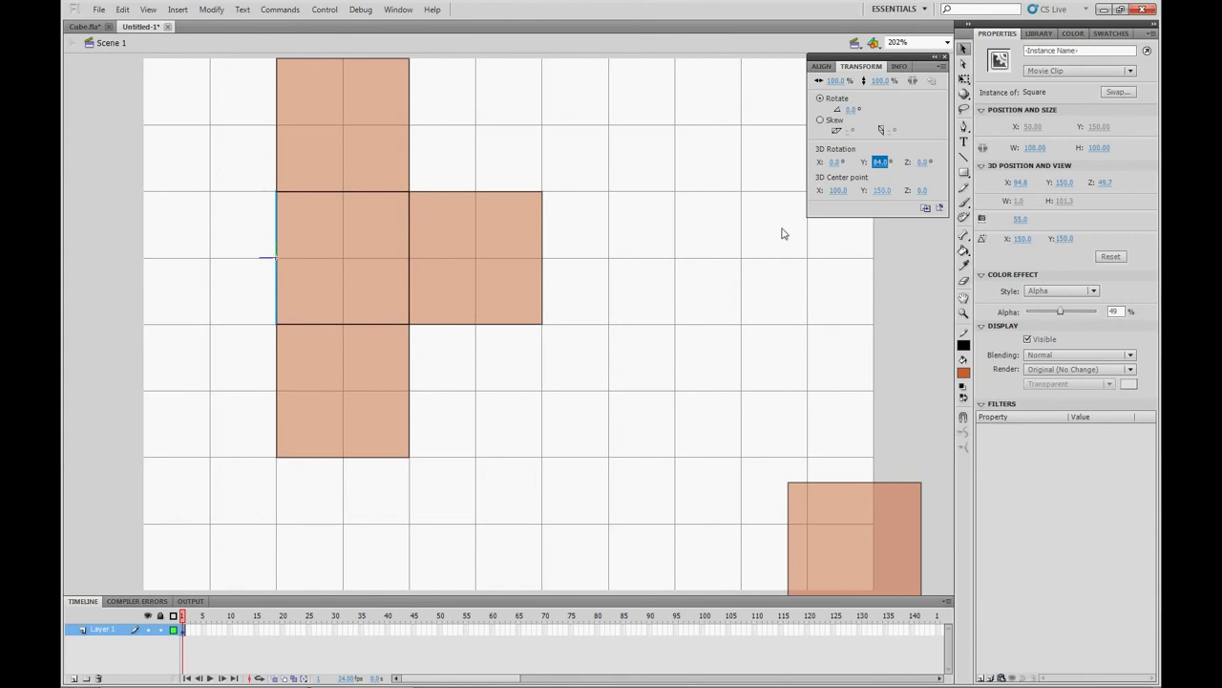
pyautogui.click(674, 182)
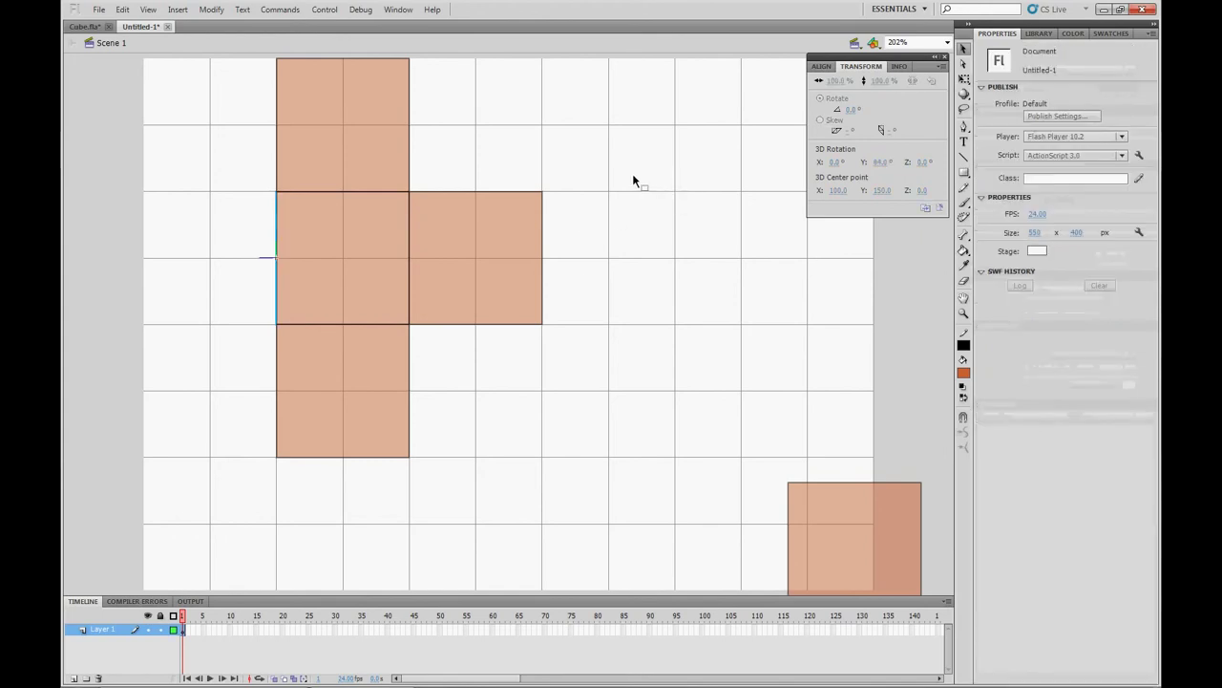
pyautogui.hotkey('ctrl', 'z')
pyautogui.hotkey('ctrl', 'z')
pyautogui.hotkey('ctrl', 'z')
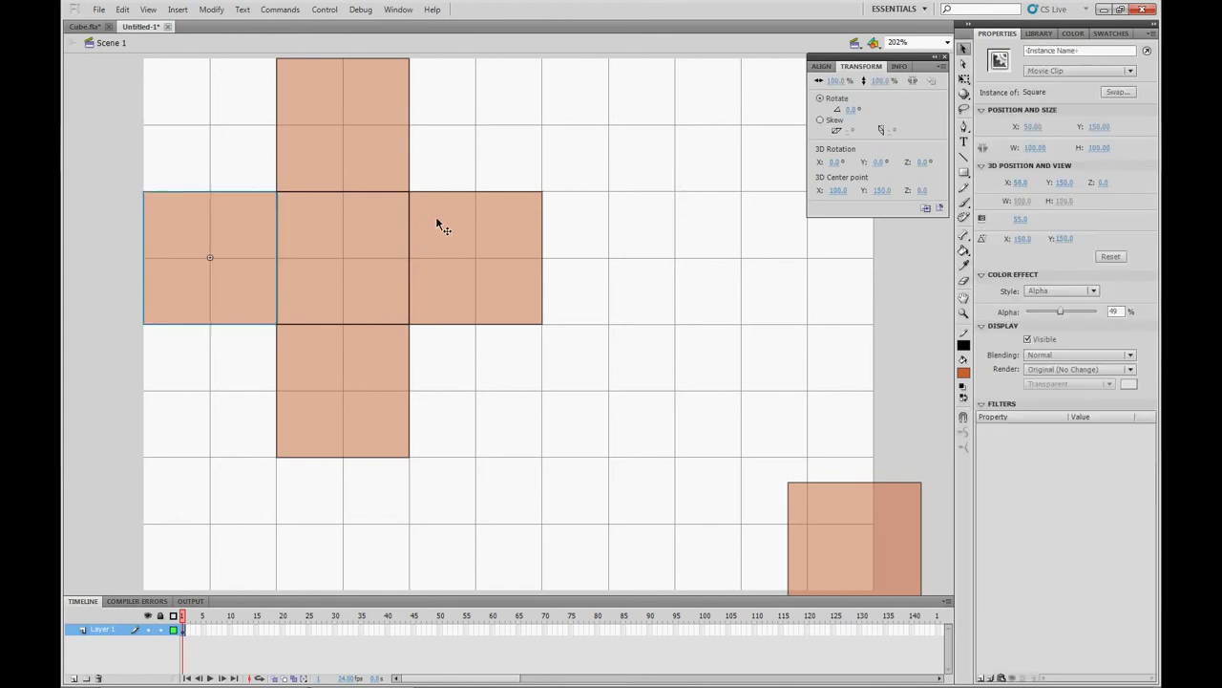
# Set the right square's 3D center point X to 200
pyautogui.click(580, 172)
pyautogui.click(181, 248)
pyautogui.click(456, 227)
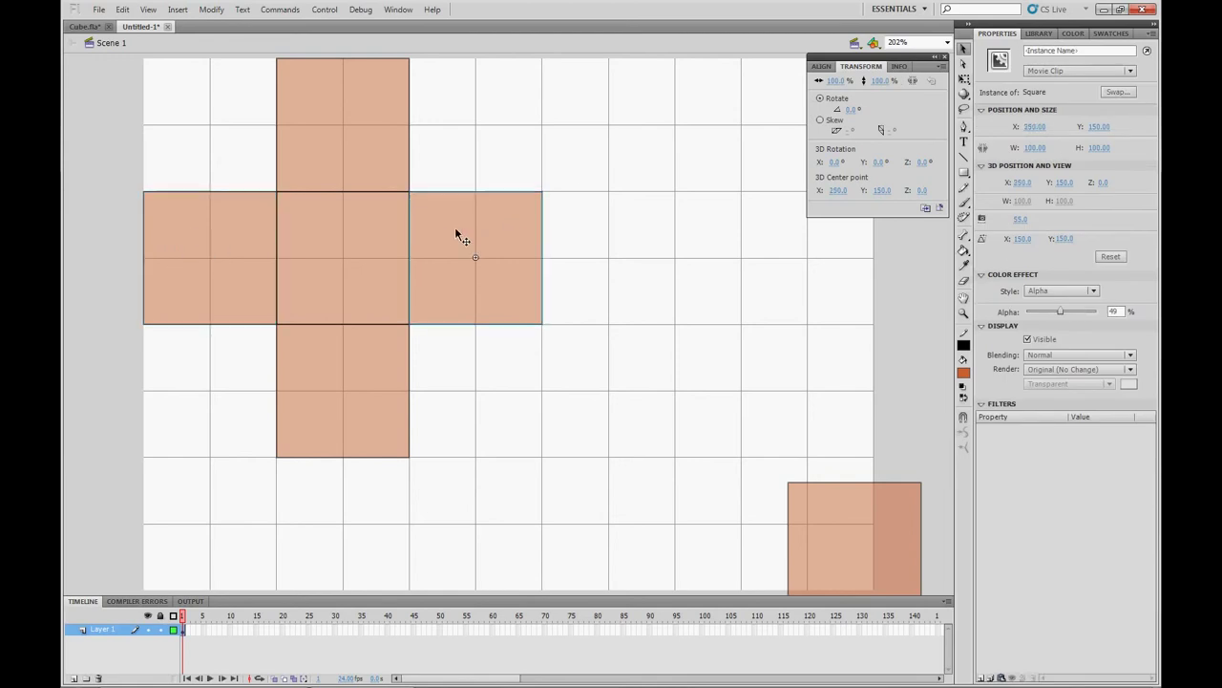
pyautogui.click(837, 190)
pyautogui.write('250')
pyautogui.press('Return')
# Set the top square's 3D center point Y to 100 and the bottom square's to 200
pyautogui.click(364, 154)
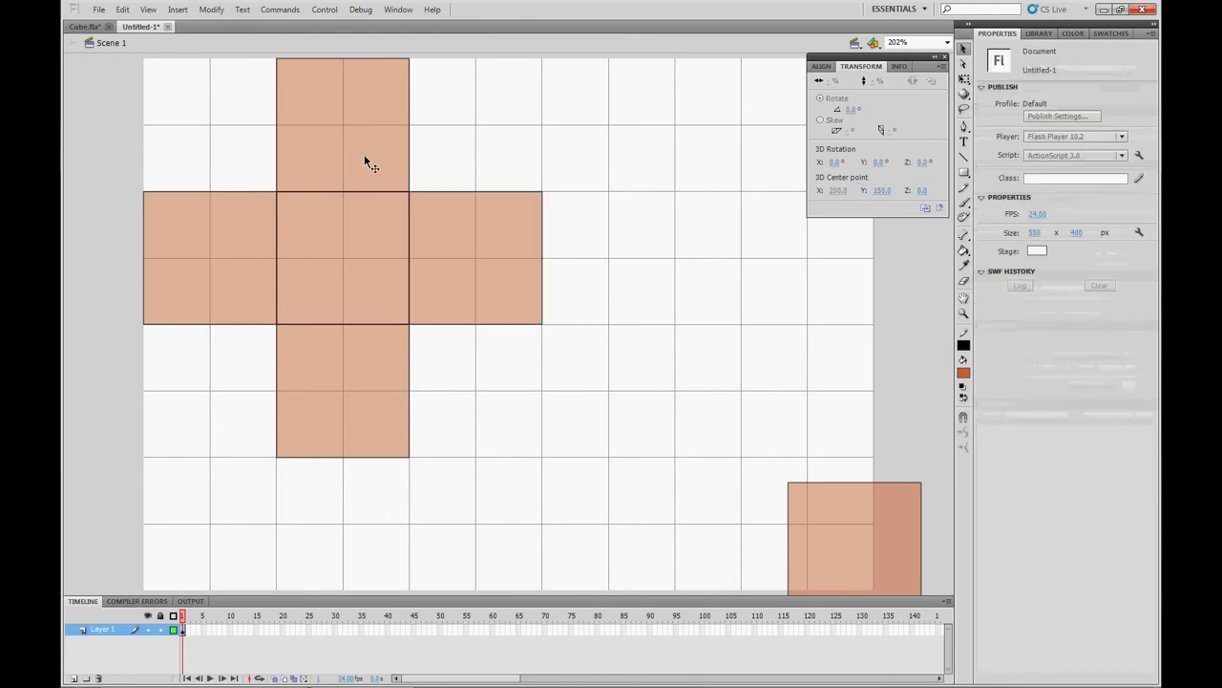
pyautogui.click(837, 190)
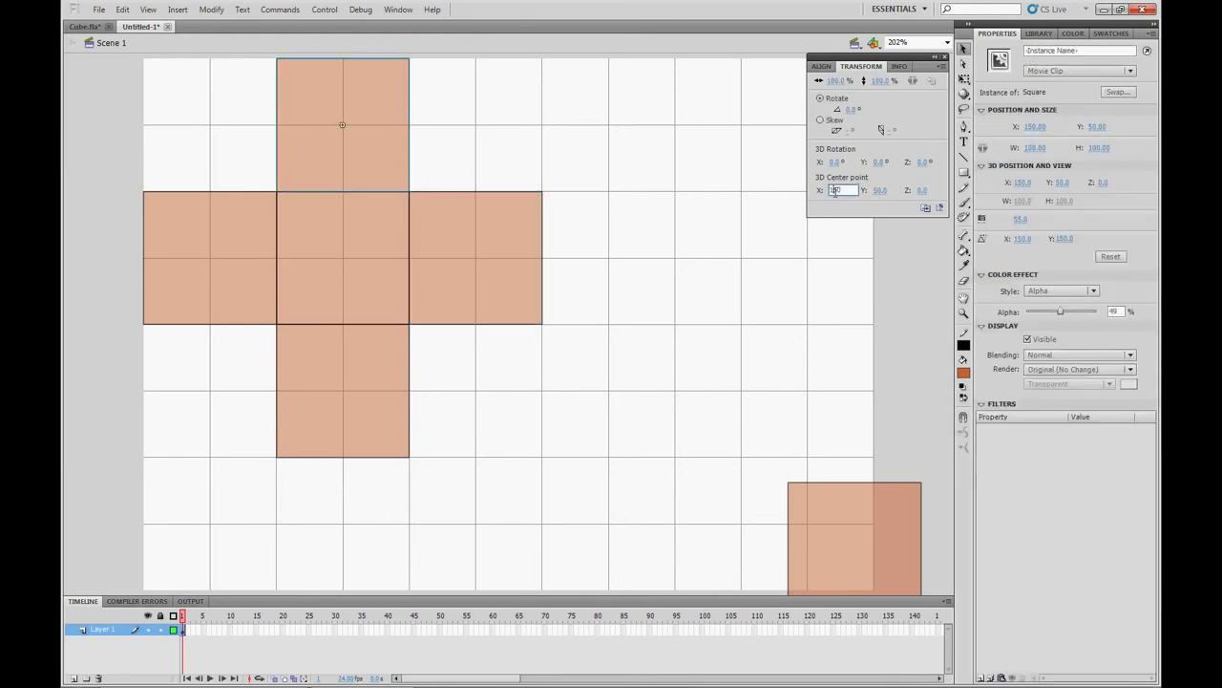
pyautogui.click(876, 191)
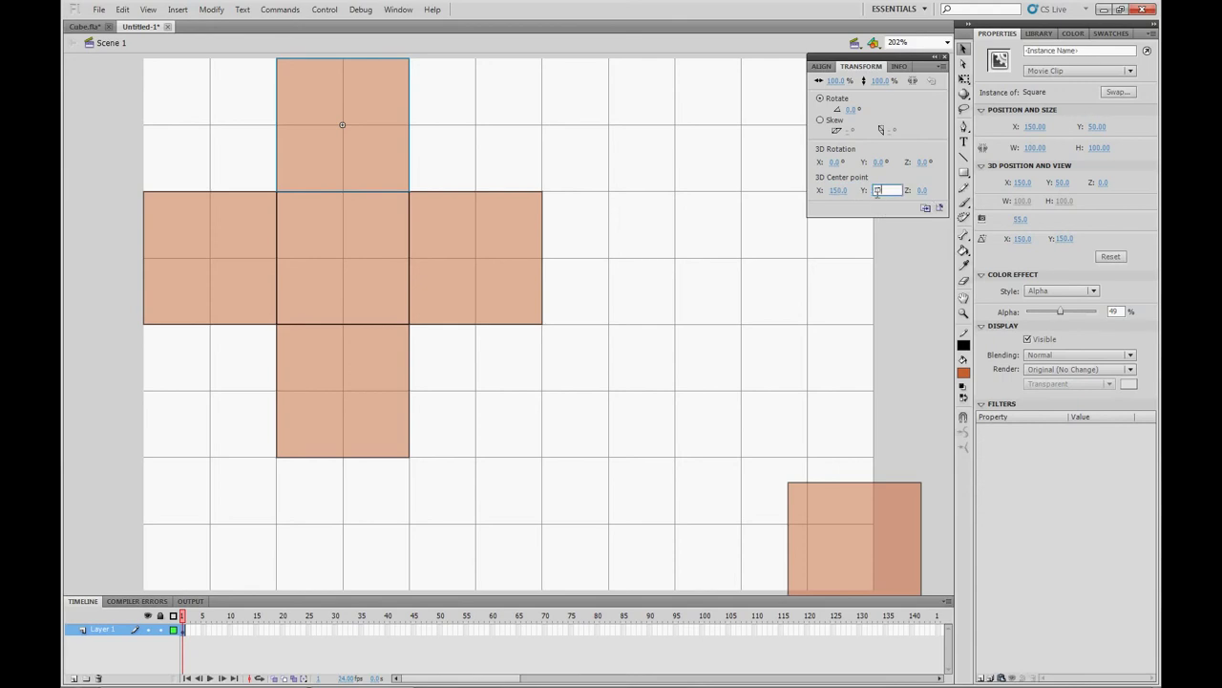
pyautogui.write('150')
pyautogui.press('Return')
pyautogui.click(392, 405)
pyautogui.click(882, 191)
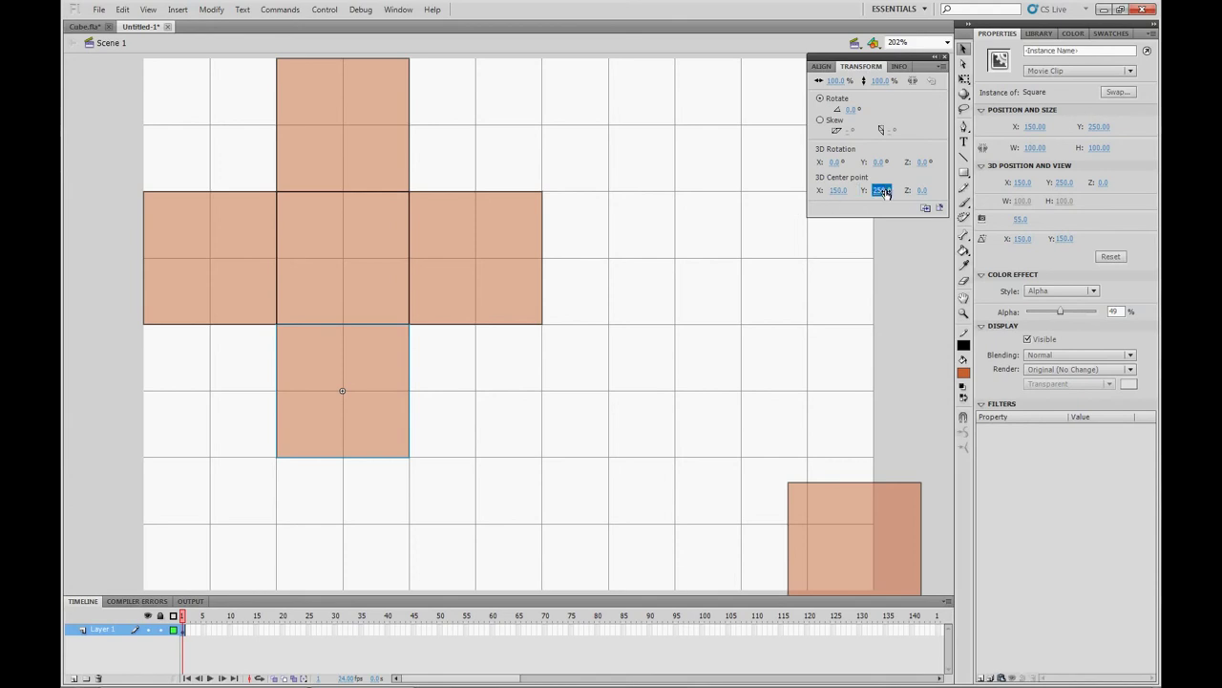
pyautogui.write('1')
pyautogui.press('Return')
# Fold the left square 90° and the right square -90° about the Y axis
pyautogui.write('200')
pyautogui.click(753, 202)
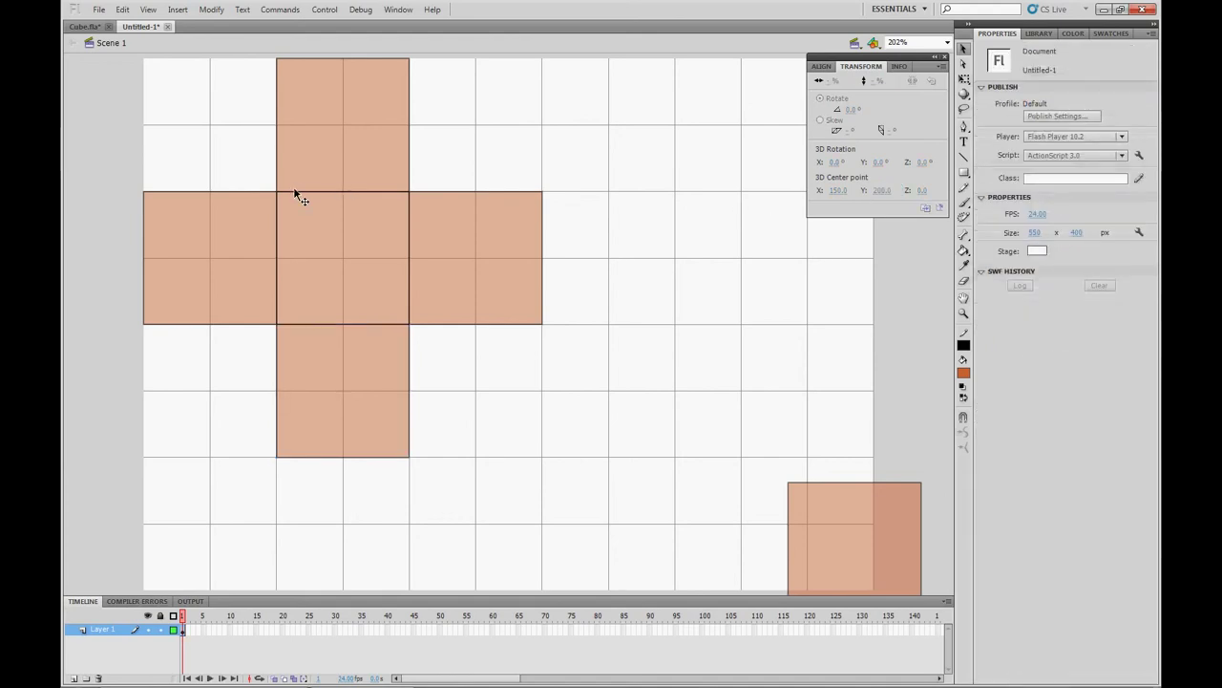
pyautogui.click(228, 259)
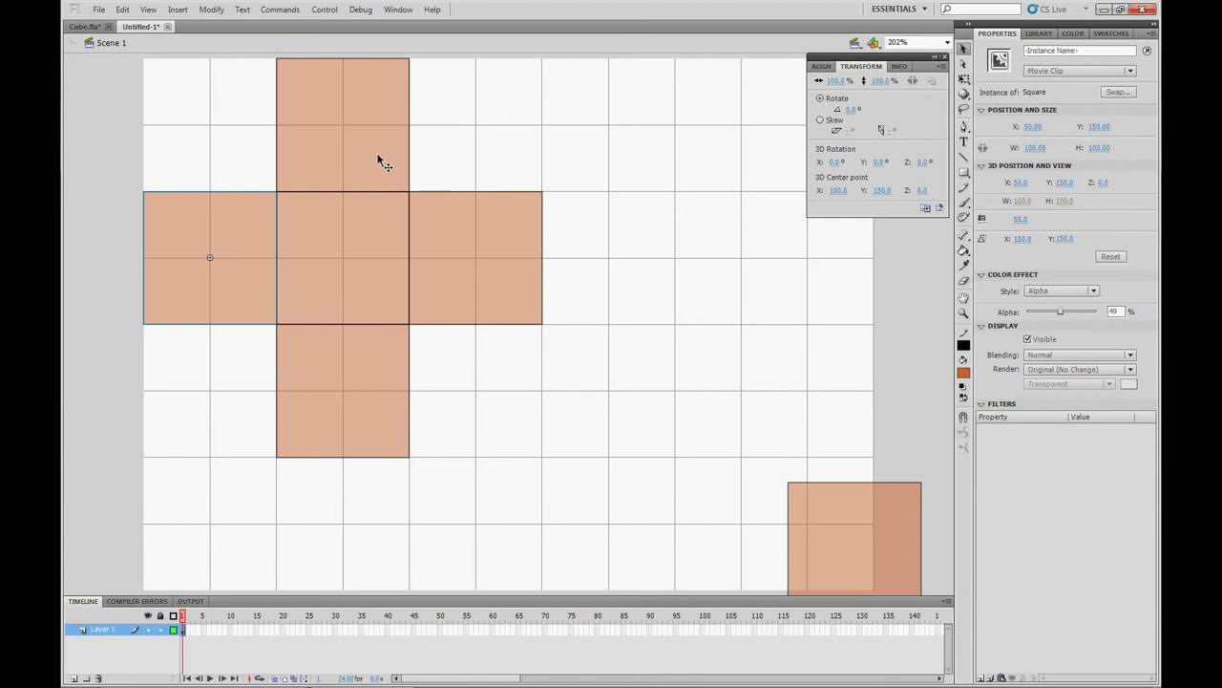
pyautogui.click(379, 162)
pyautogui.click(256, 234)
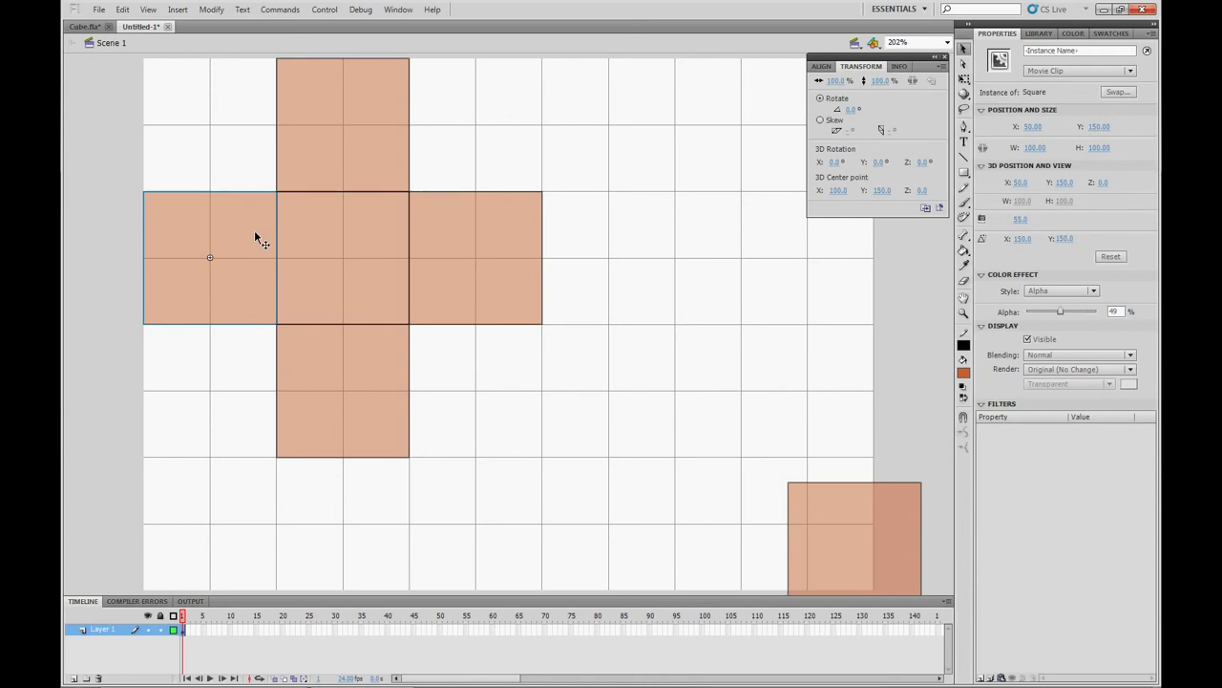
pyautogui.click(879, 161)
pyautogui.press('Return')
pyautogui.click(880, 162)
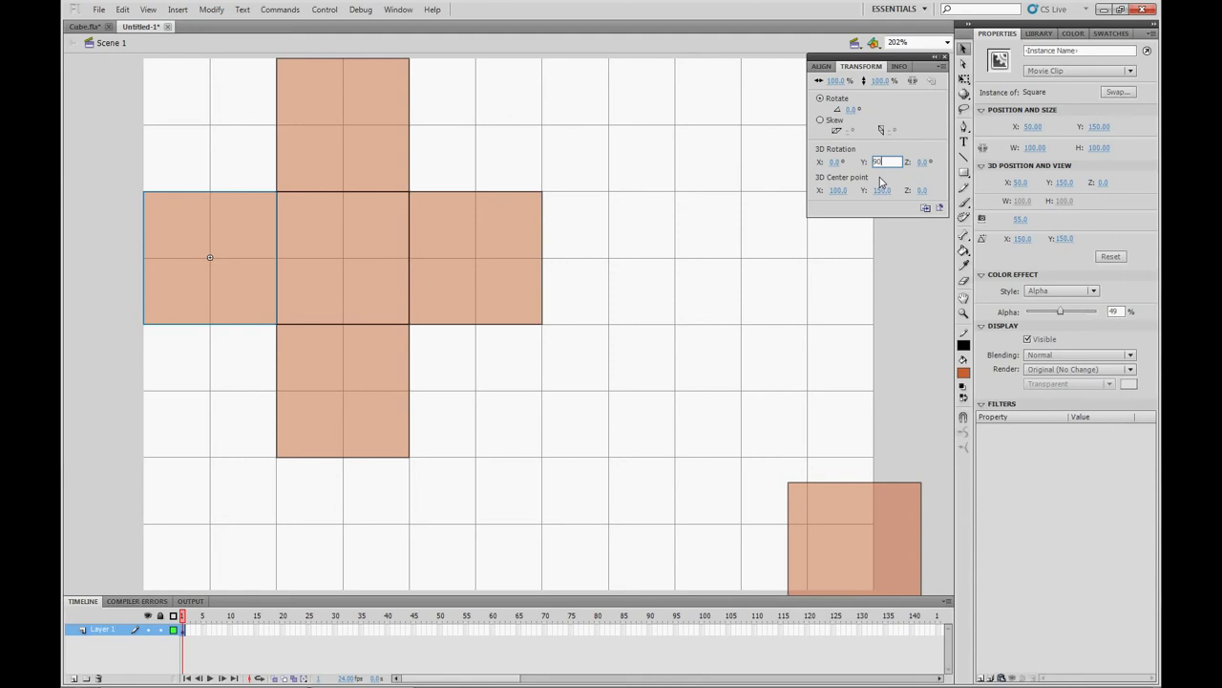
pyautogui.press('Return')
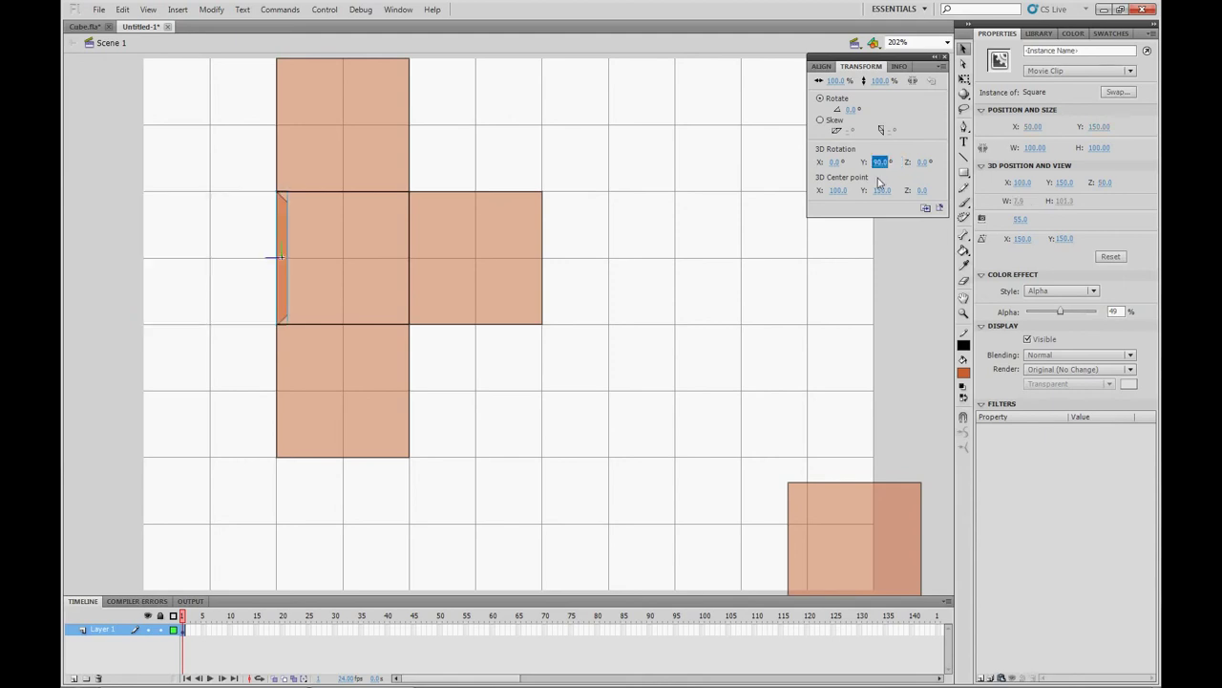
pyautogui.click(475, 260)
pyautogui.click(880, 162)
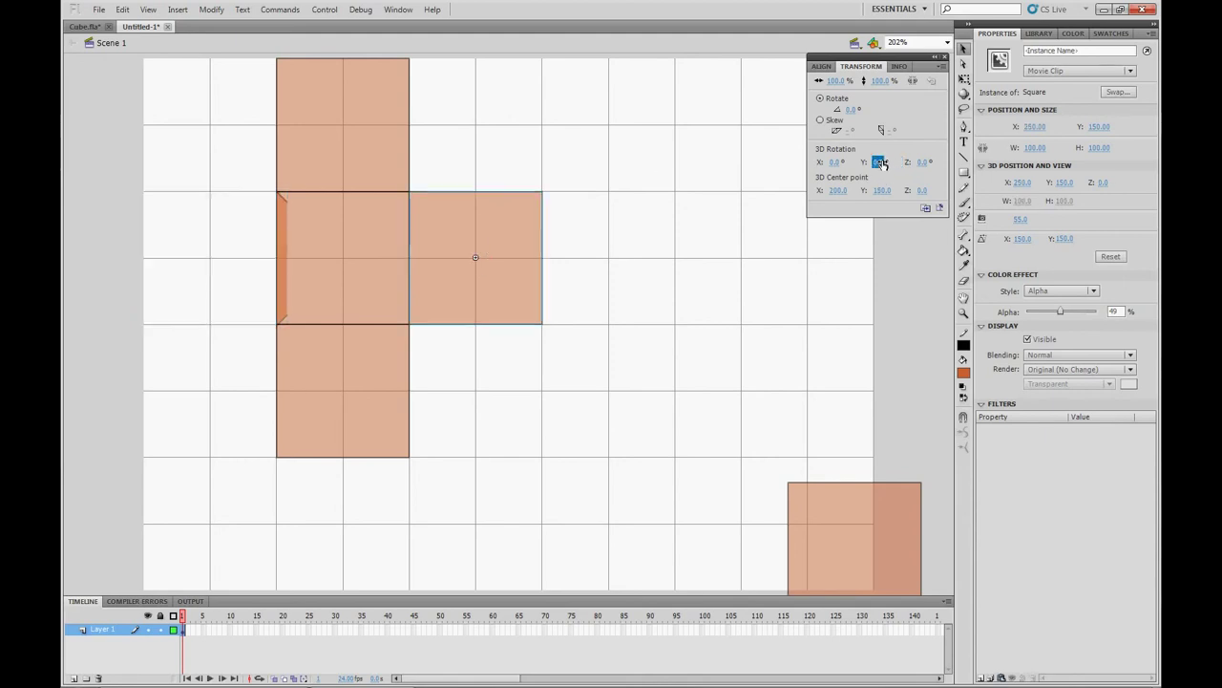
pyautogui.write('-90')
pyautogui.press('Return')
# Fold the top square -90° and the bottom square 90° about the X axis
pyautogui.click(373, 137)
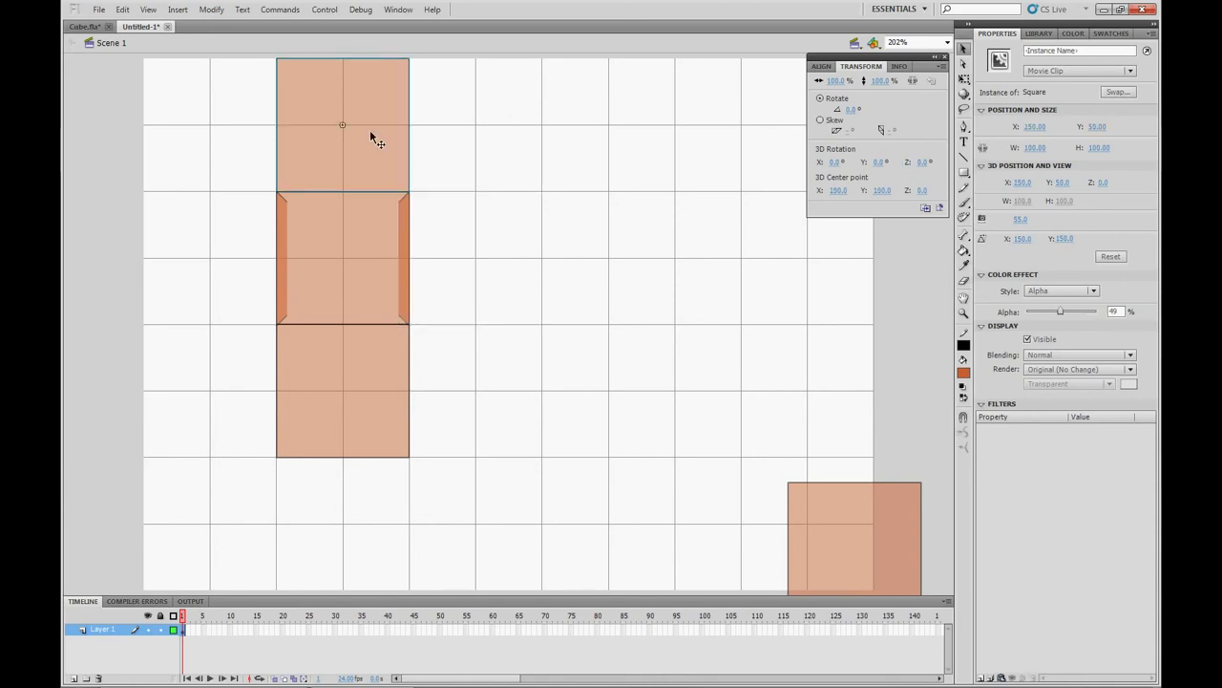
pyautogui.click(834, 162)
pyautogui.write('-90')
pyautogui.press('Return')
pyautogui.click(382, 402)
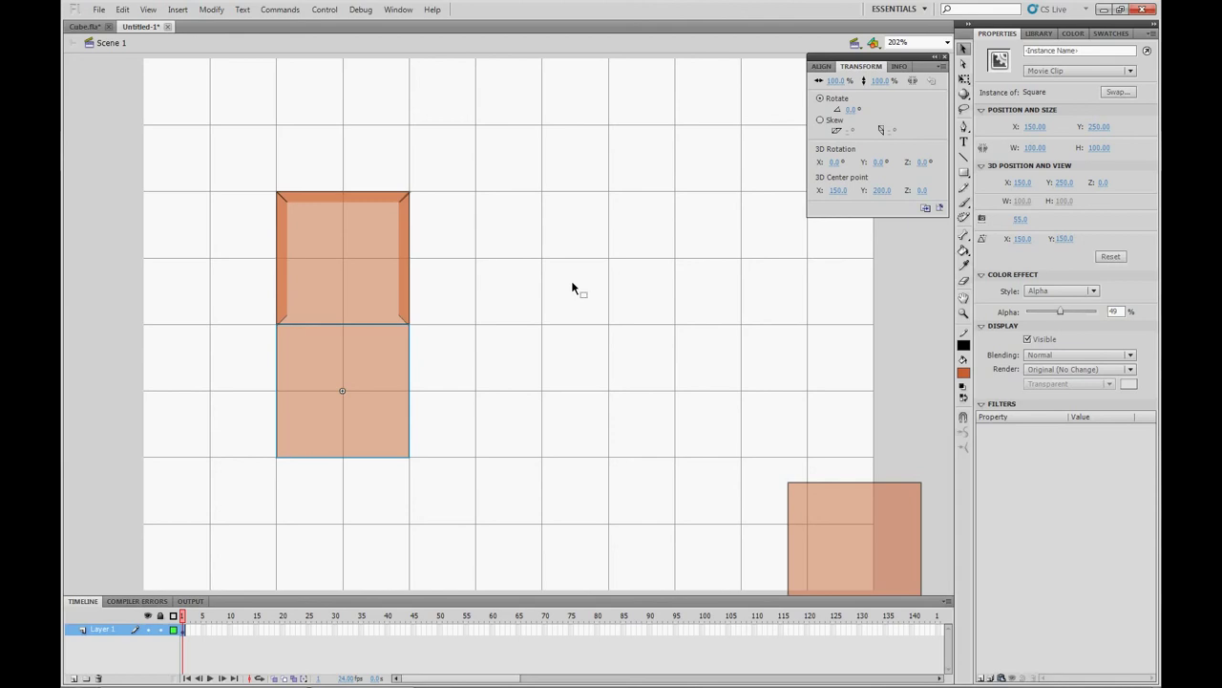
pyautogui.click(836, 162)
pyautogui.write('90')
pyautogui.press('Return')
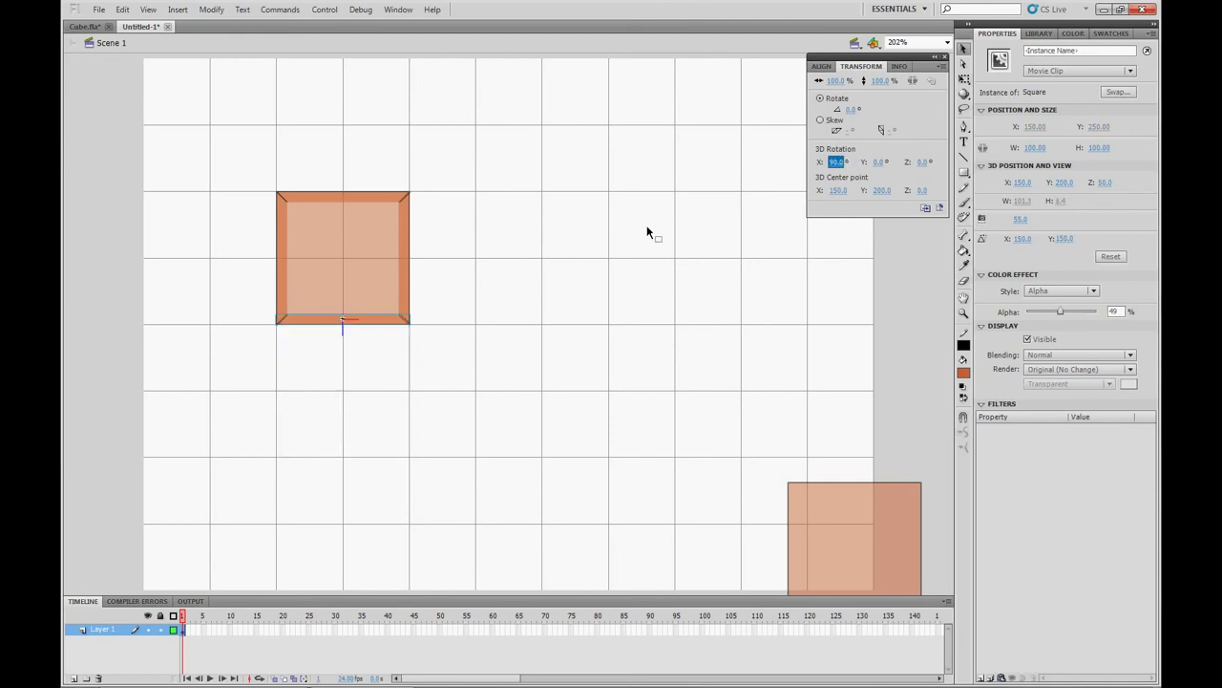
# Marquee-select every box face and set the 3D center point to 150, 150, 50
pyautogui.click(452, 295)
pyautogui.hotkey('ctrl', 'a')
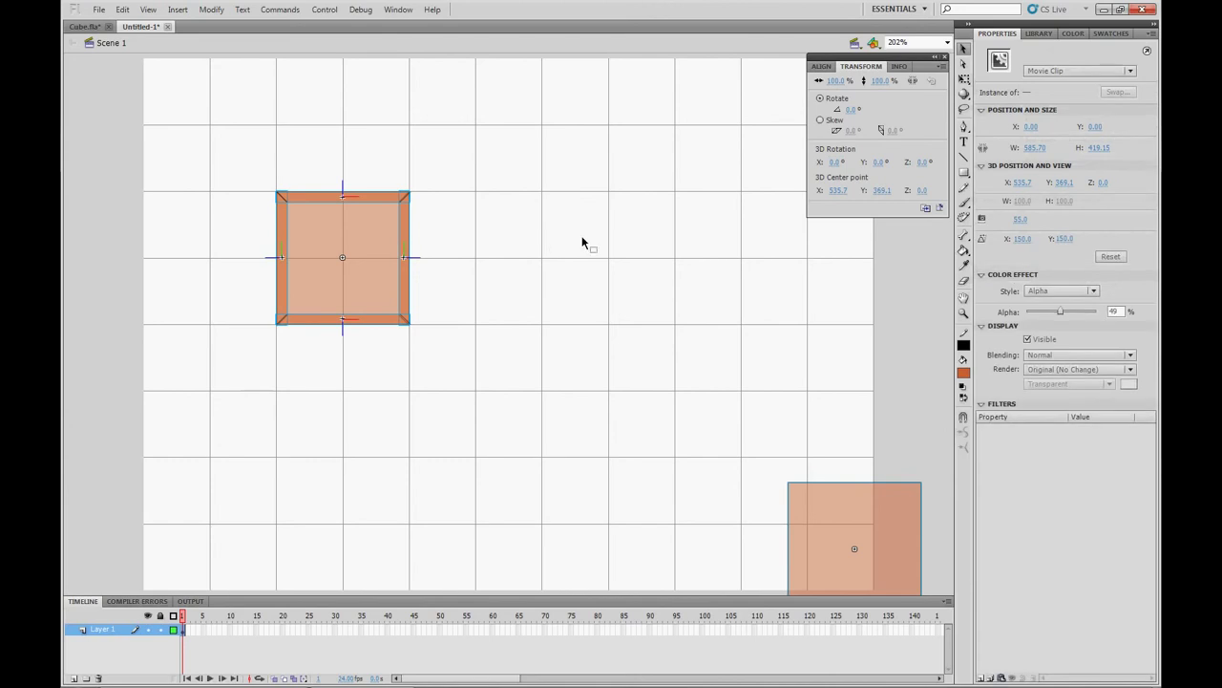
pyautogui.click(580, 240)
pyautogui.moveTo(193, 420); pyautogui.dragTo(466, 136)
pyautogui.click(833, 191)
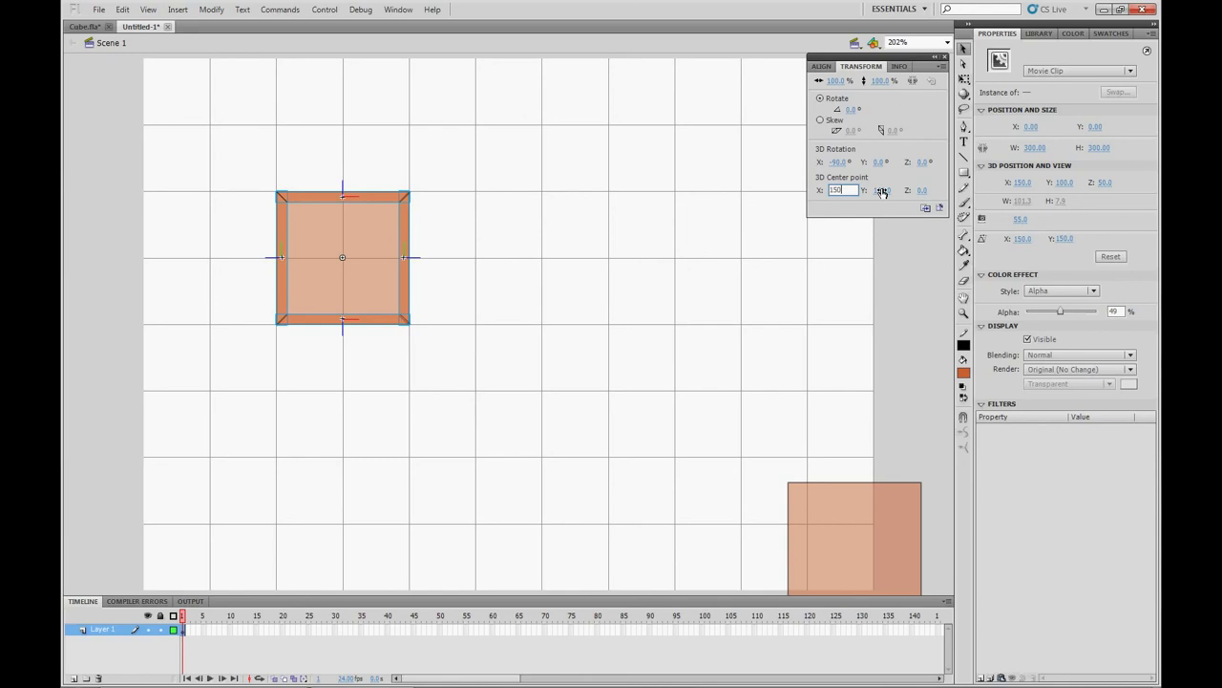
pyautogui.click(882, 190)
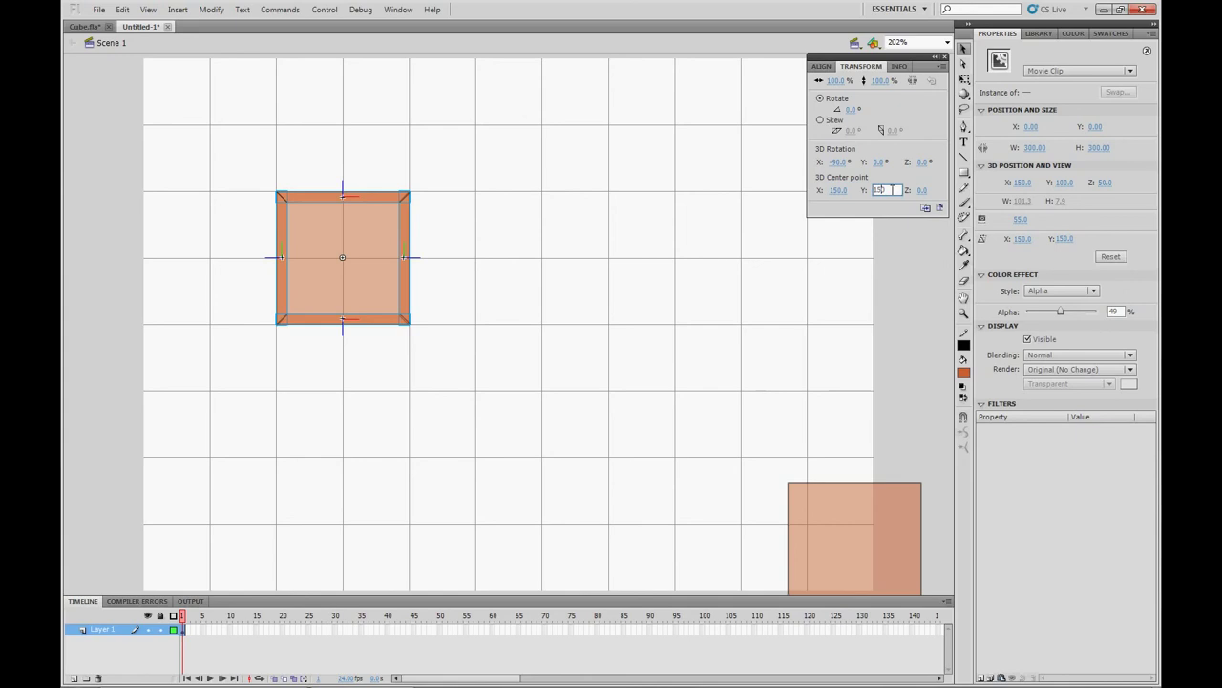
pyautogui.write('150')
pyautogui.click(922, 190)
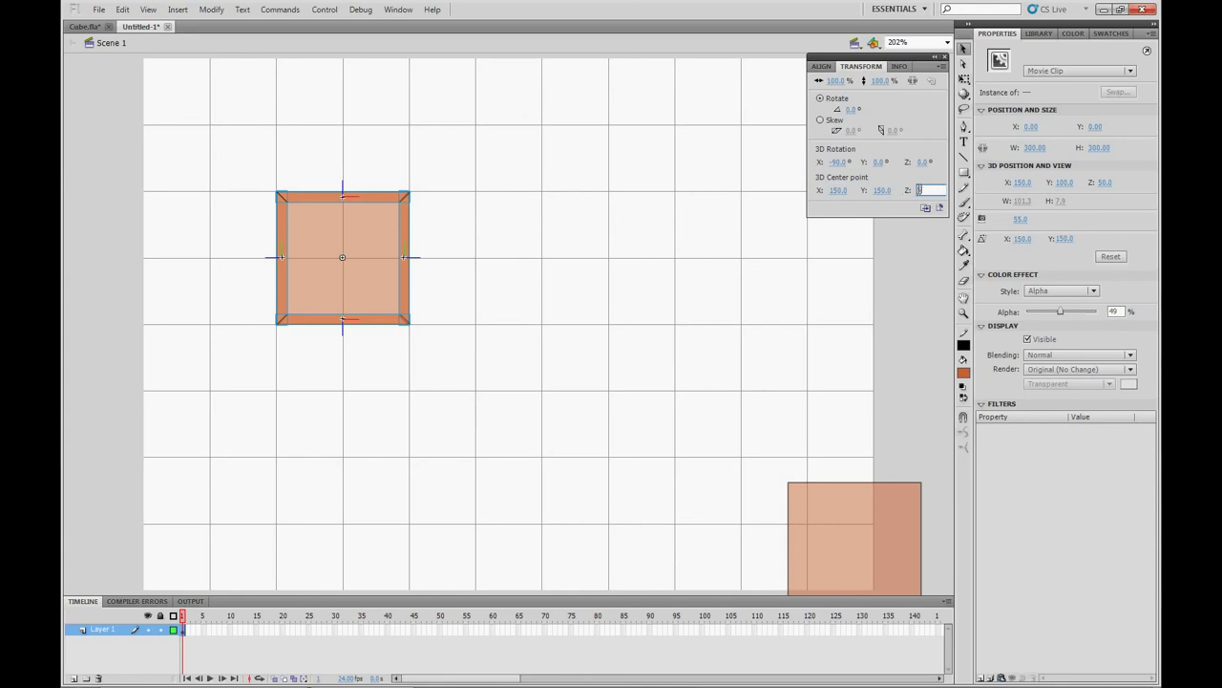
pyautogui.press('Return')
# Test-spin the box with the 3D Rotation tool, then reset its X rotation to 0°
pyautogui.press('w')
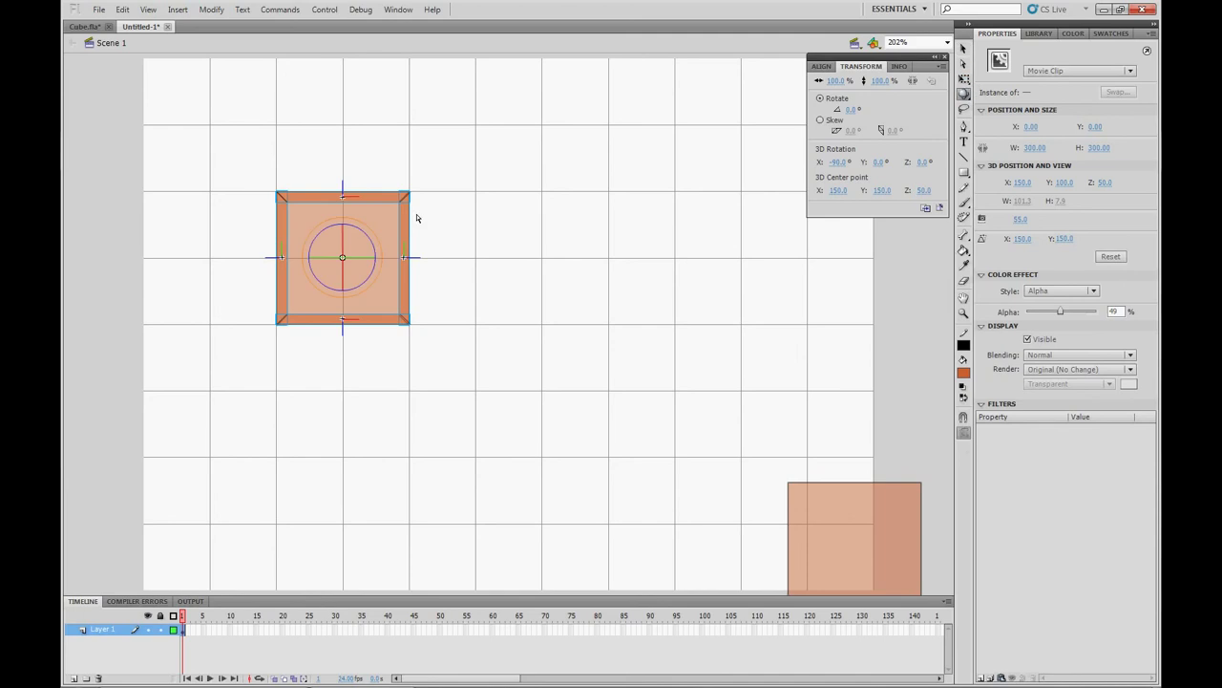
pyautogui.moveTo(368, 230); pyautogui.dragTo(337, 232)
pyautogui.click(640, 218)
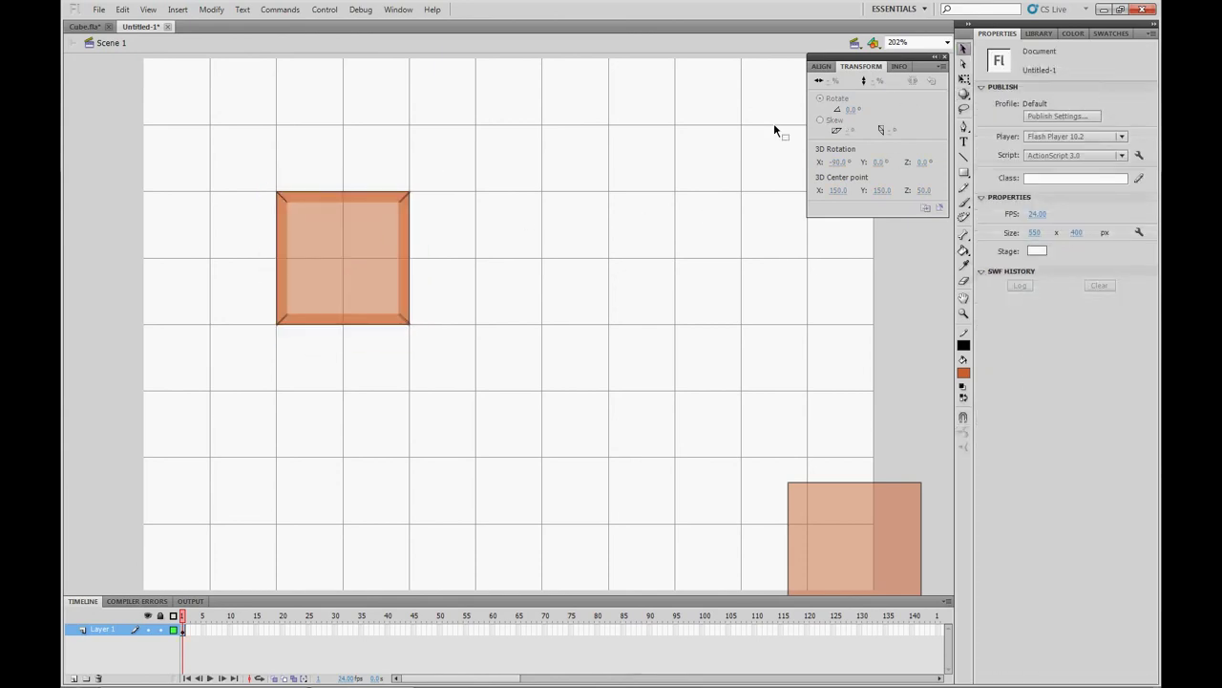
pyautogui.moveTo(540, 100); pyautogui.dragTo(229, 382)
pyautogui.click(838, 162)
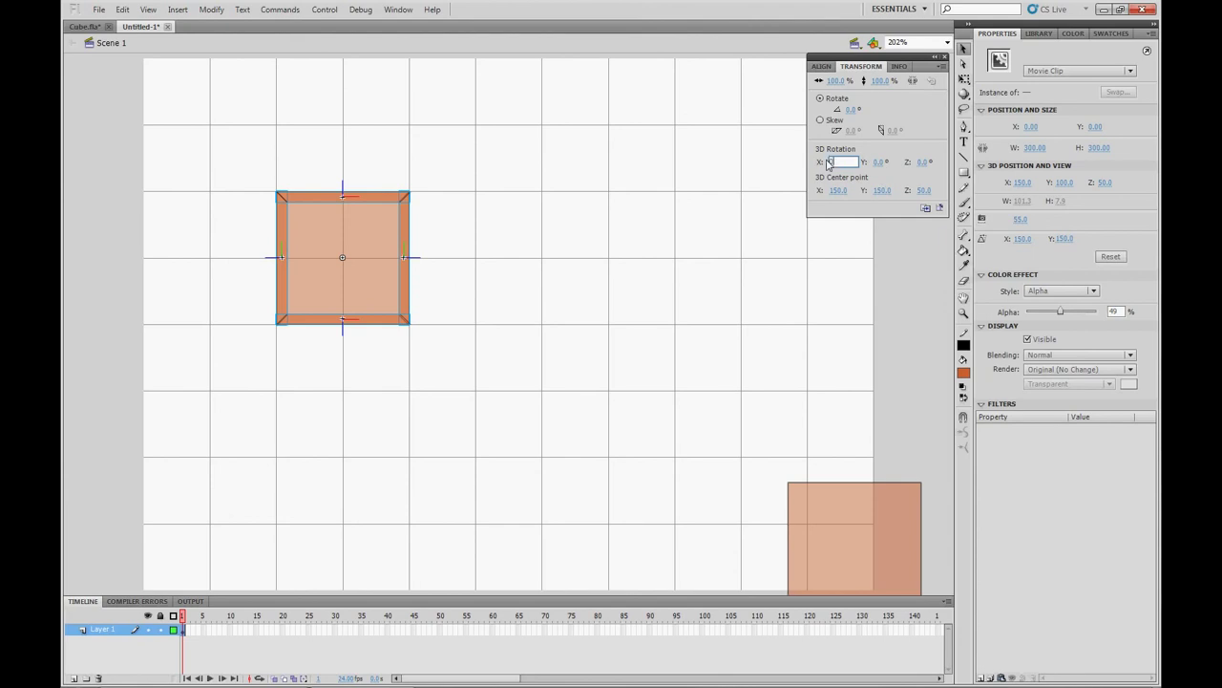
pyautogui.press('Return')
pyautogui.click(505, 218)
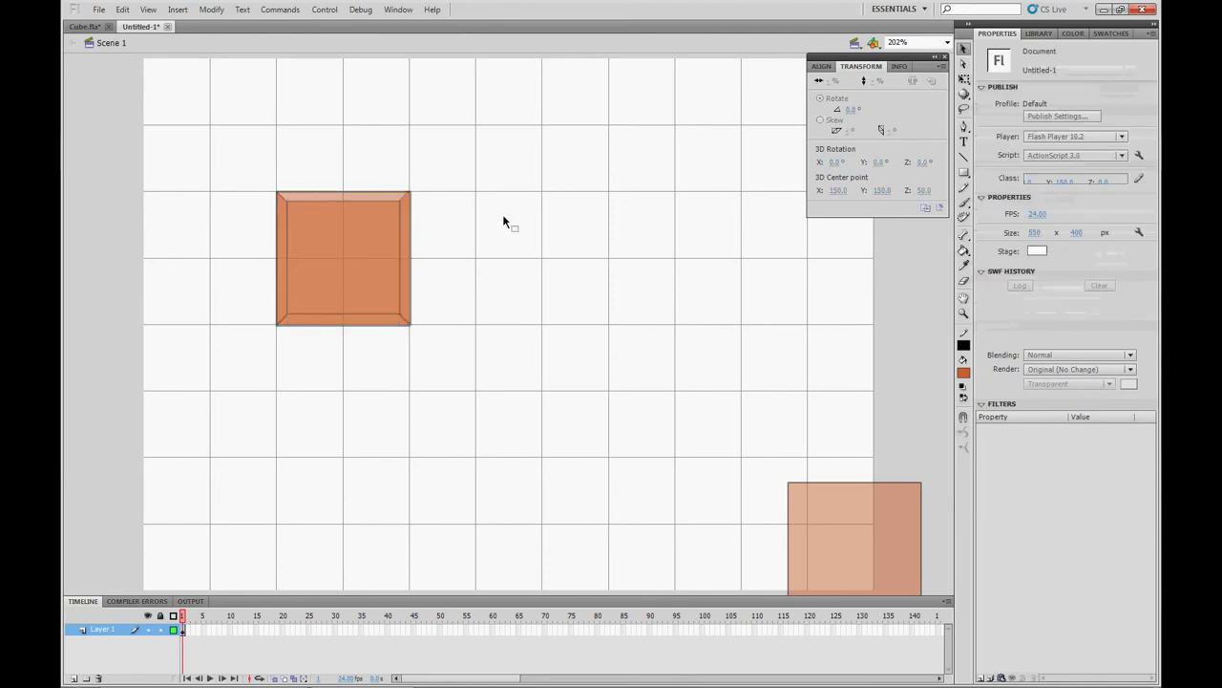
# Move the spare square above the box and set its 3D center point Y to 100
pyautogui.click(861, 519)
pyautogui.moveTo(868, 551); pyautogui.dragTo(357, 128)
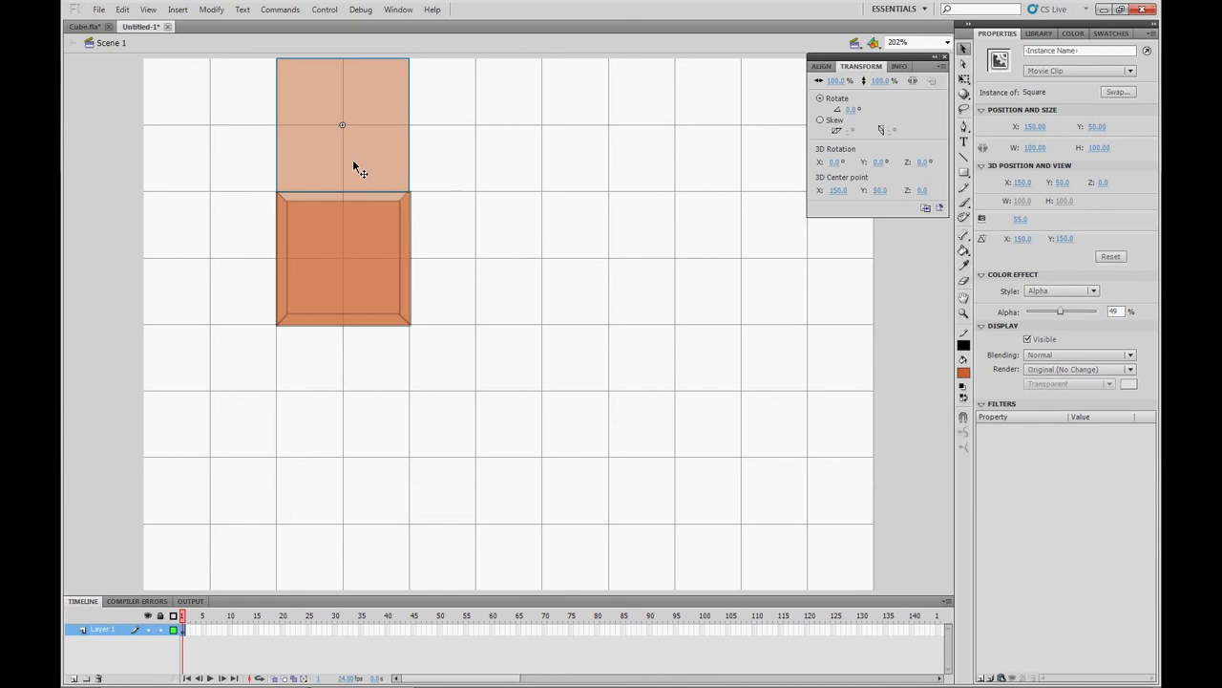
pyautogui.moveTo(361, 151); pyautogui.dragTo(316, 191)
pyautogui.click(836, 190)
pyautogui.click(881, 190)
pyautogui.write('100')
pyautogui.press('Return')
# Rotate the lid square -90° about X to fold it down onto the box
pyautogui.click(688, 285)
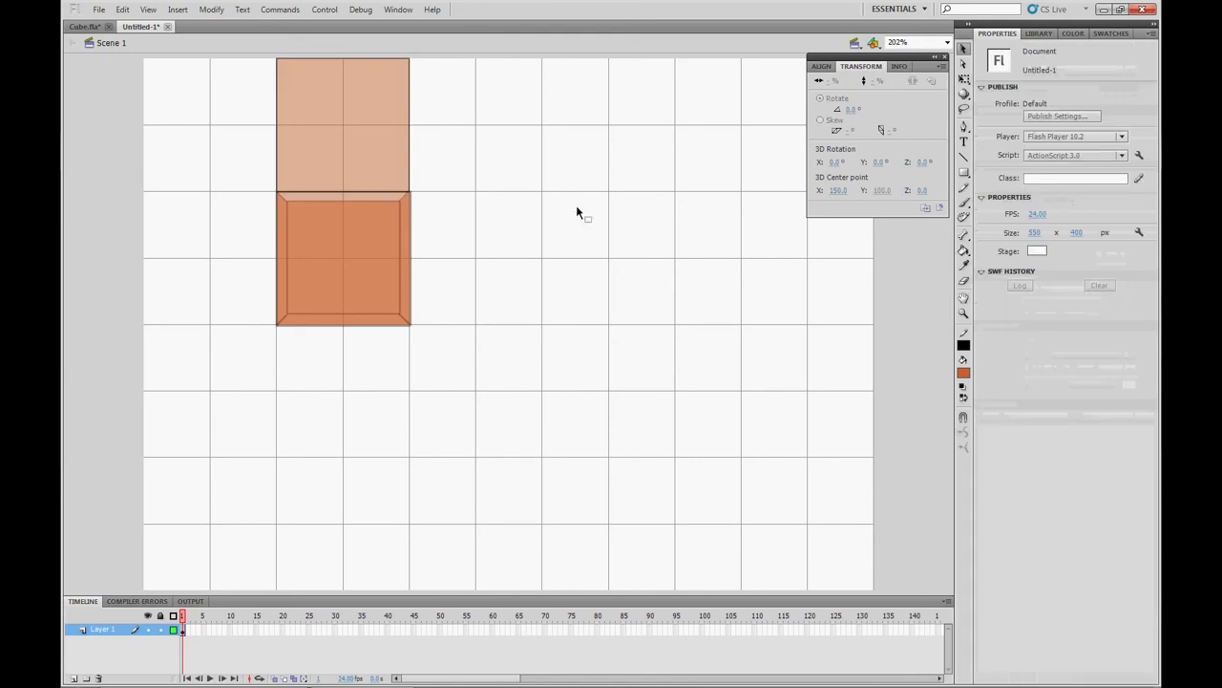
pyautogui.click(369, 149)
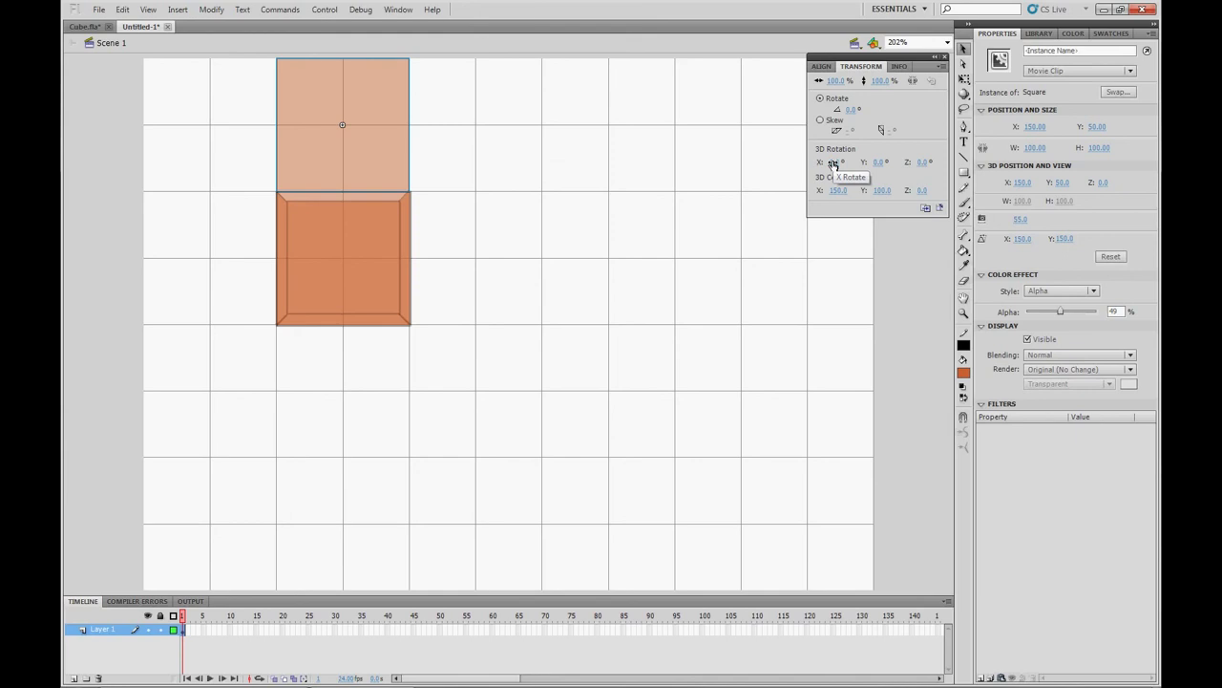
pyautogui.moveTo(833, 164)
pyautogui.mouseDown()
pyautogui.moveTo(864, 163)
pyautogui.moveTo(832, 163)
pyautogui.mouseUp()
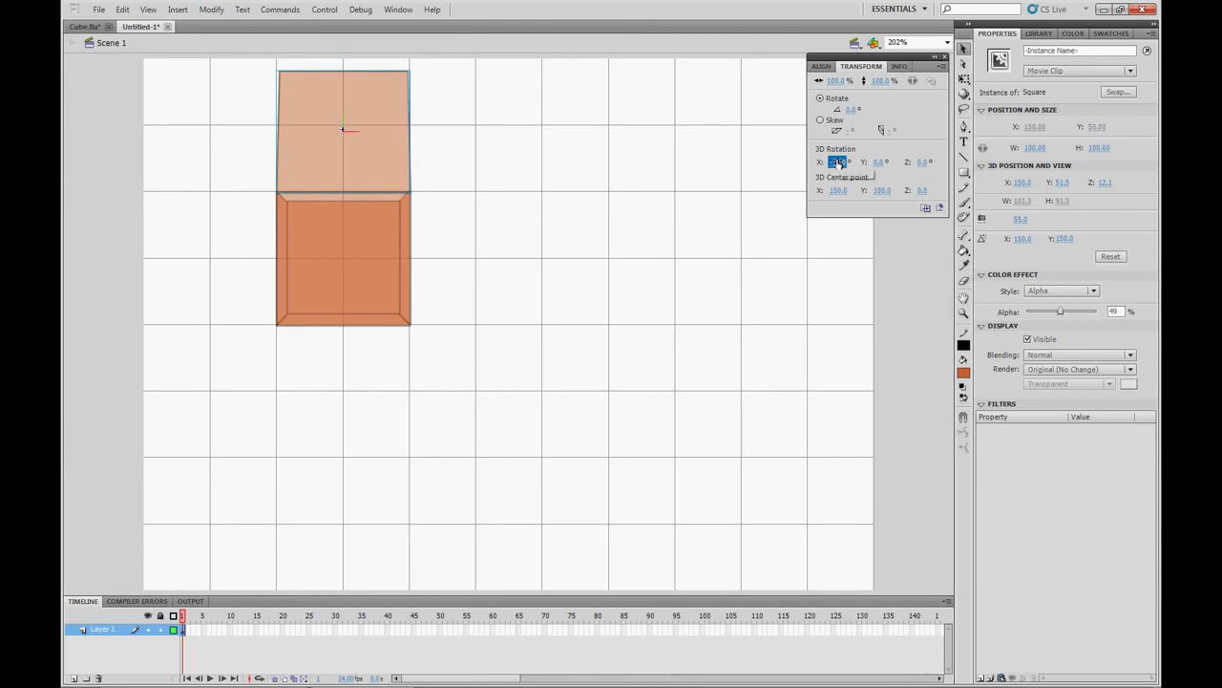
pyautogui.click(833, 162)
pyautogui.press('Return')
# Select all cube faces and set the 3D center point to Y 150, Z 50
pyautogui.click(568, 182)
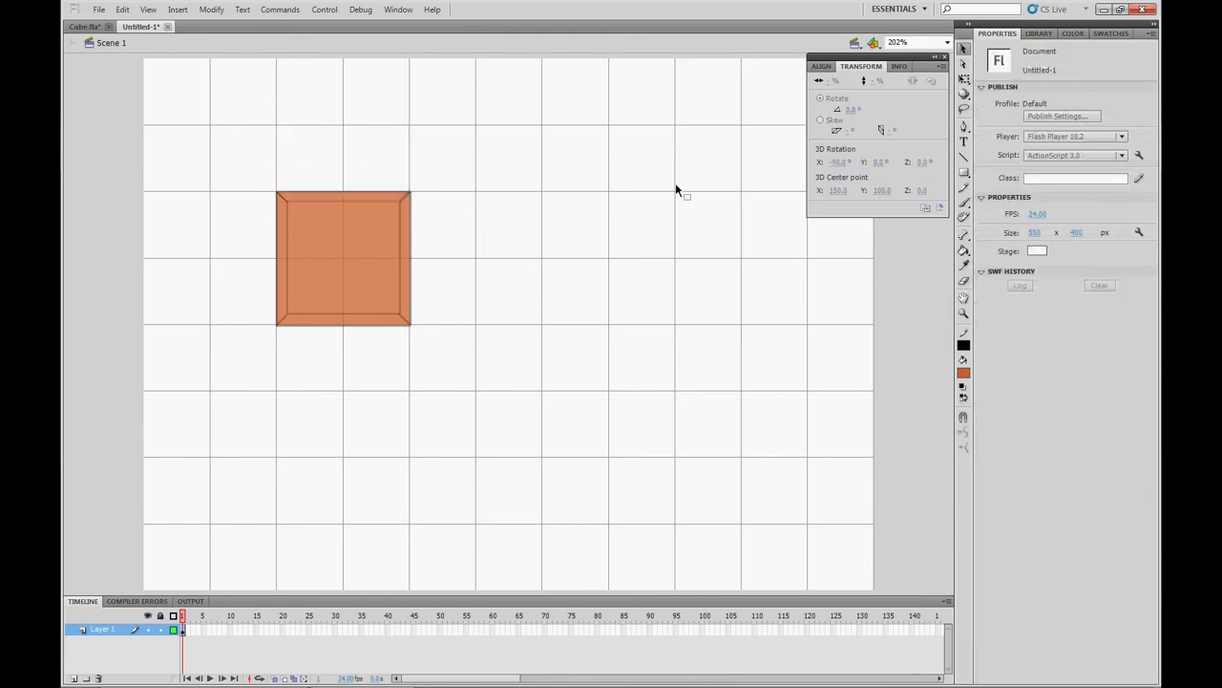
pyautogui.hotkey('ctrl', 'a')
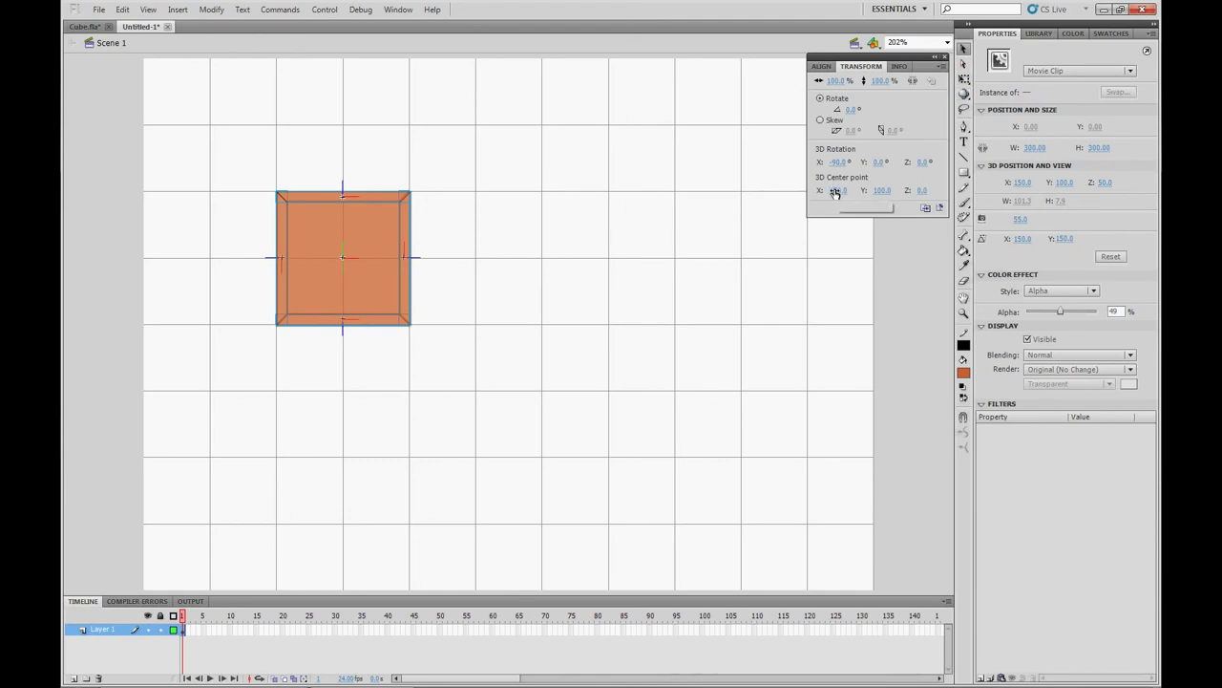
pyautogui.click(888, 191)
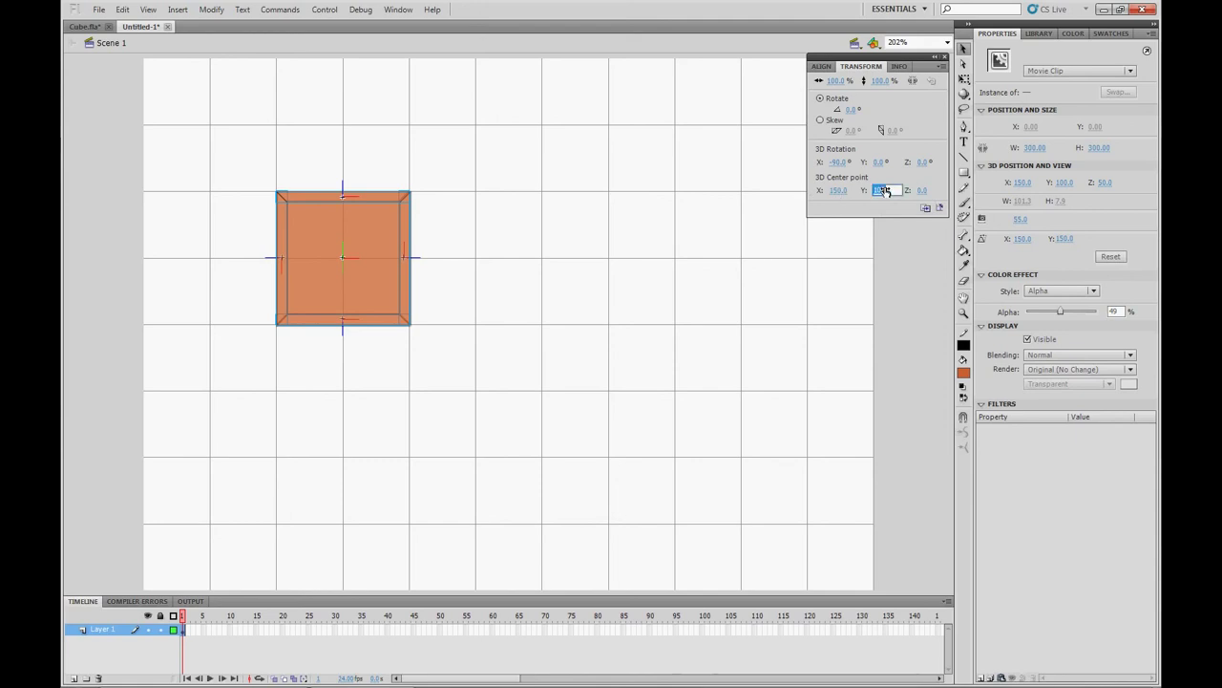
pyautogui.write('100')
pyautogui.press('Tab')
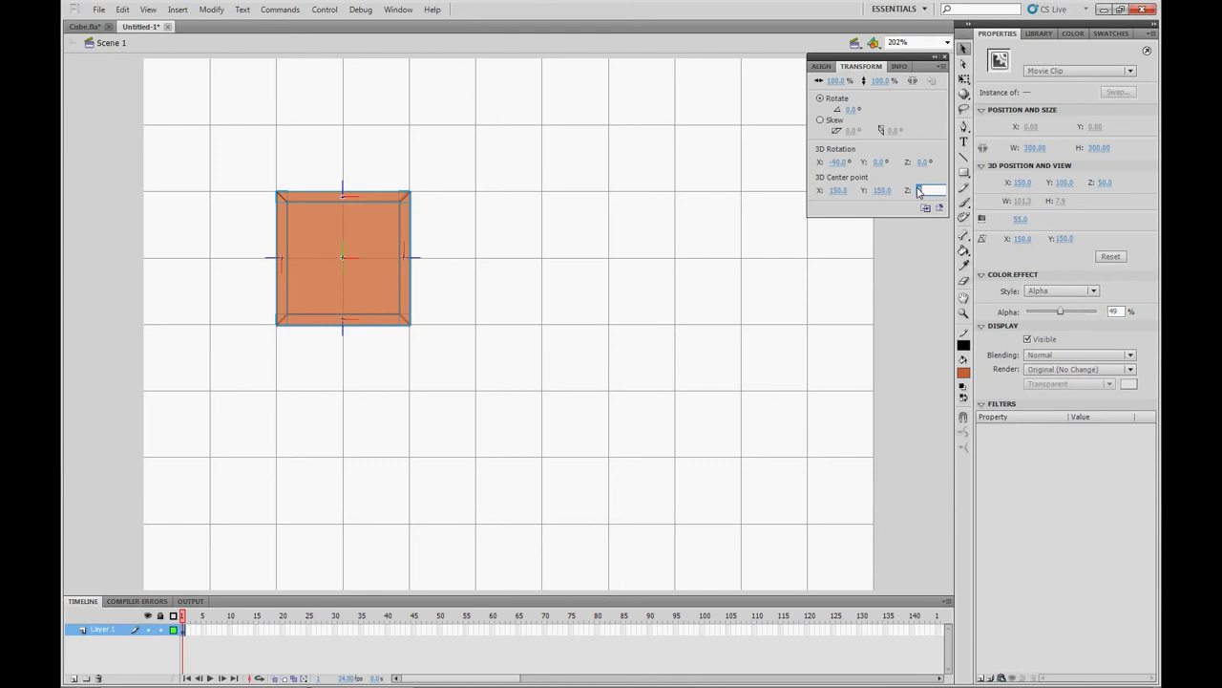
pyautogui.press('Return')
pyautogui.click(612, 277)
pyautogui.click(328, 316)
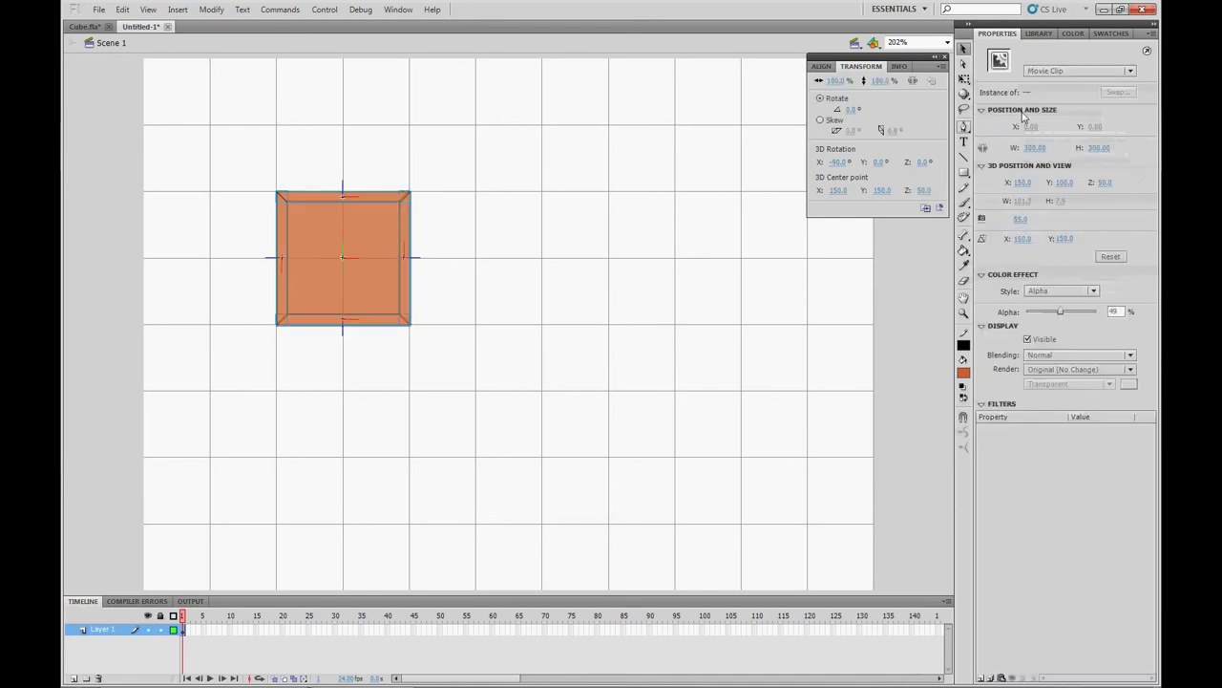
pyautogui.press('w')
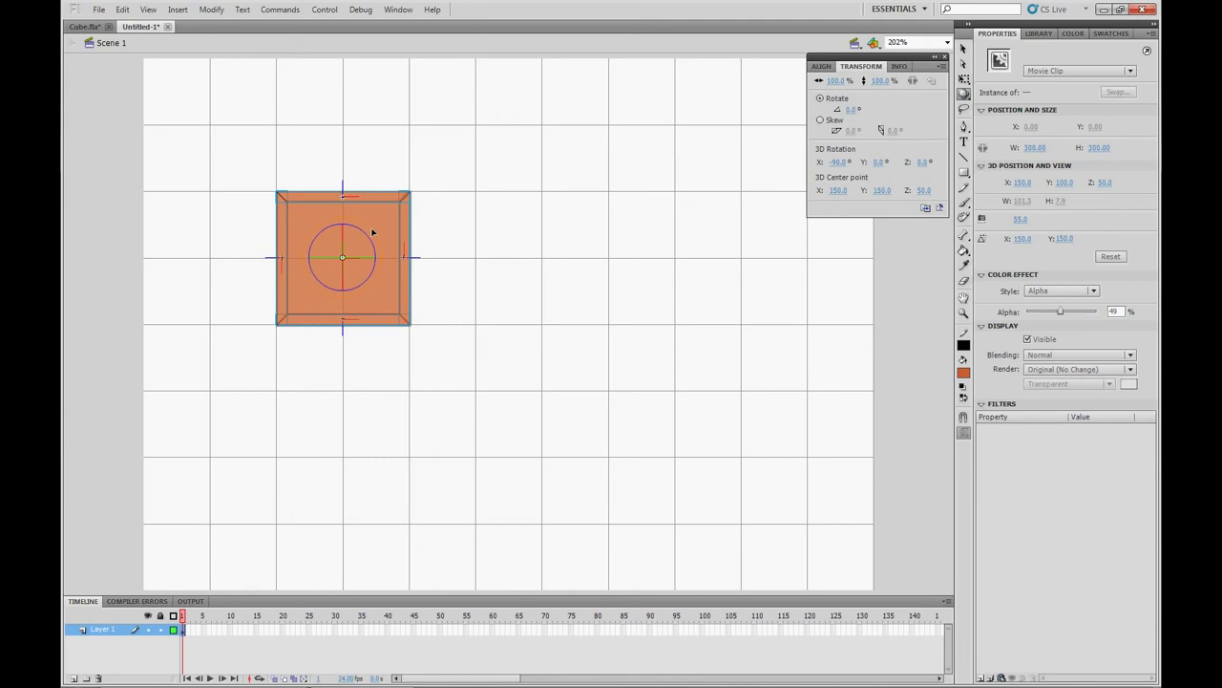